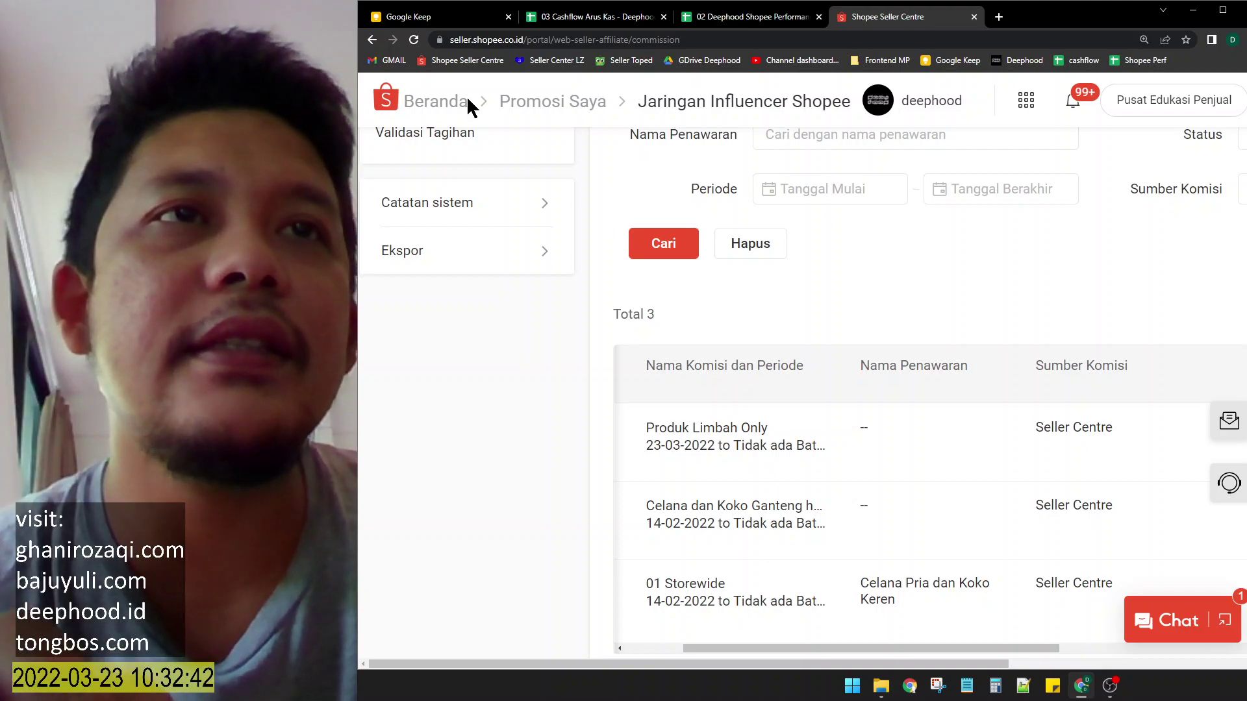
# Open the Seller Centre home page in a separate tab and go to the Penghasilan Saya income page under Keuangan.
pyautogui.middleClick(425, 102)
pyautogui.click(1002, 26)
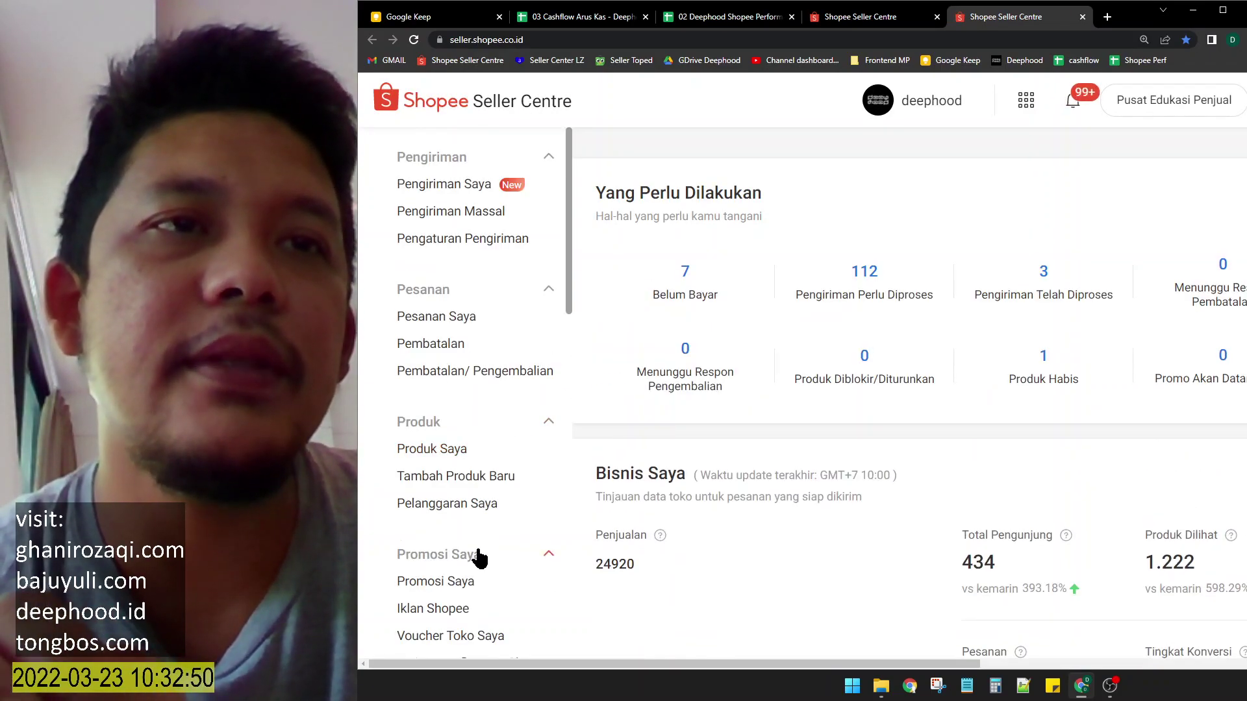
pyautogui.scroll(-2, 479, 557)
pyautogui.scroll(-2, 486, 516)
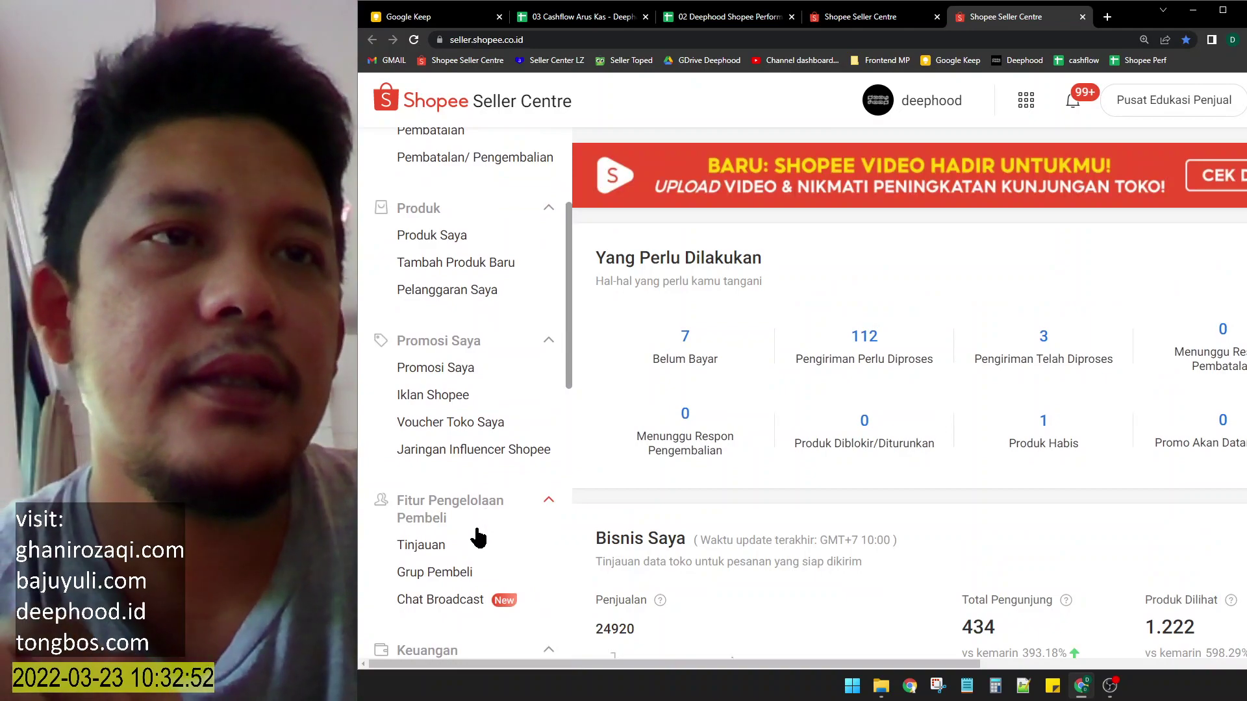
pyautogui.scroll(-2, 479, 538)
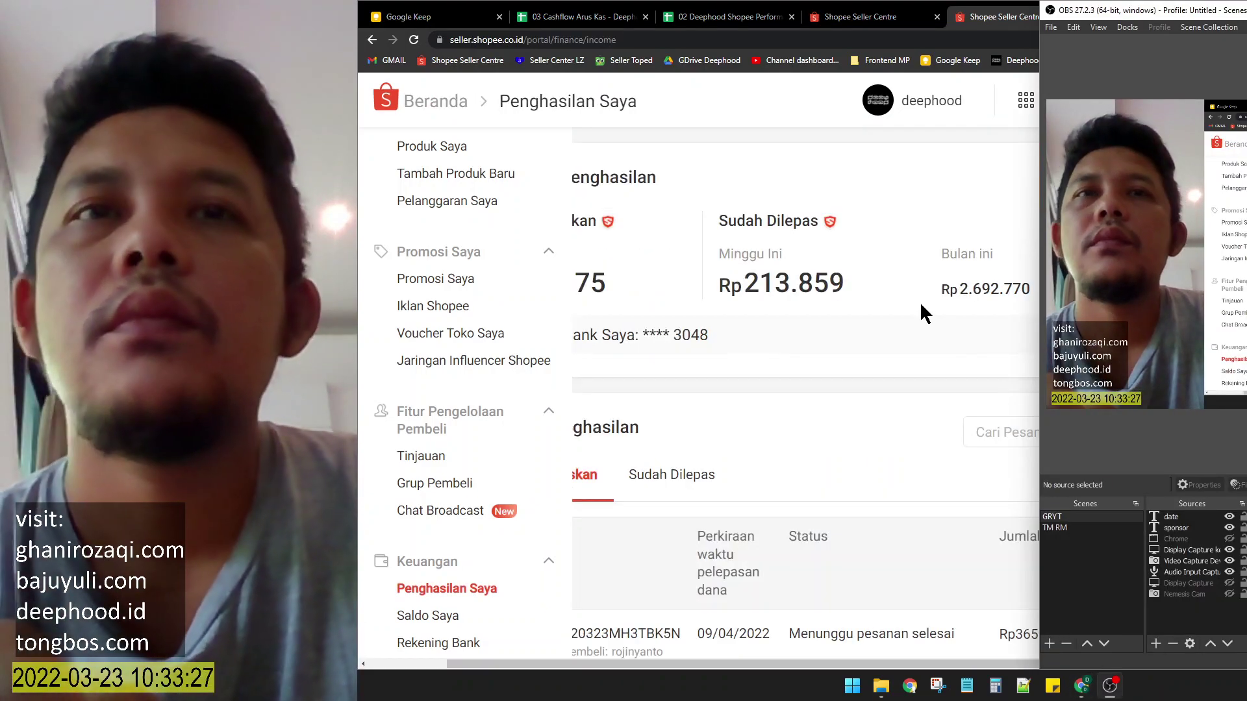
pyautogui.click(919, 304)
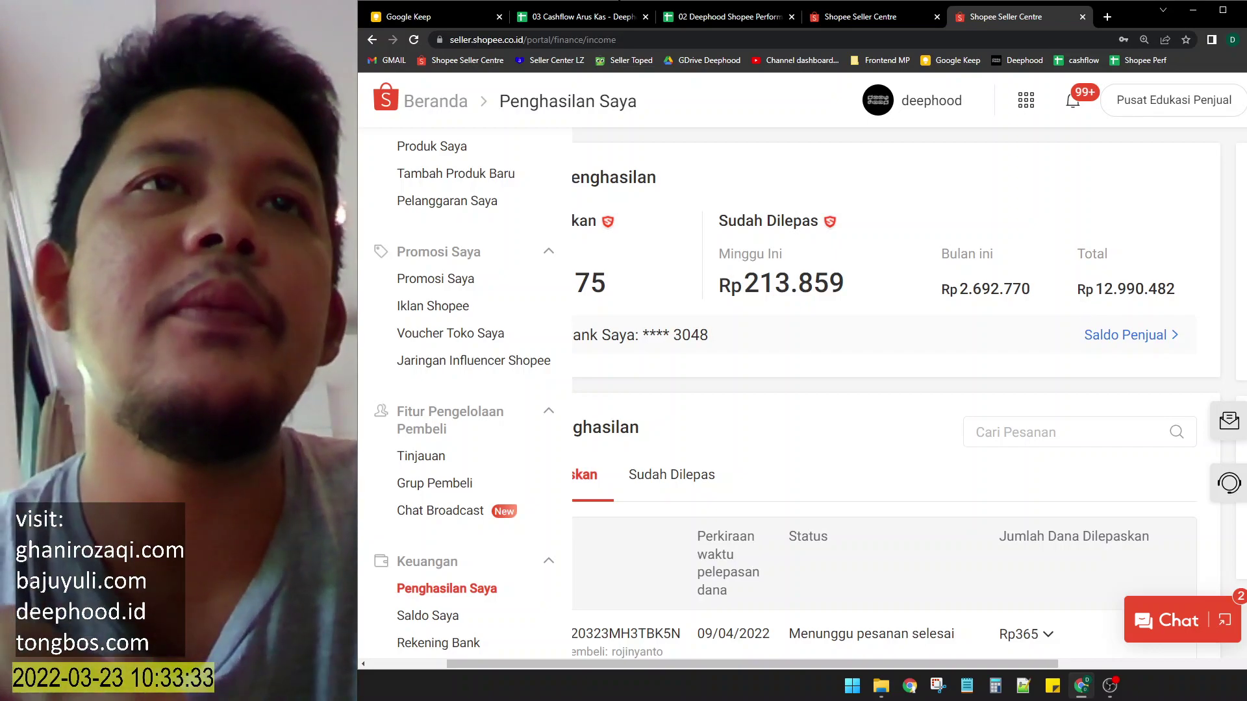
# Switch to the 03 Cashflow Arus Kas spreadsheet and review the stock cost figures in B10:B13 of the All the Time sheet.
pyautogui.click(572, 16)
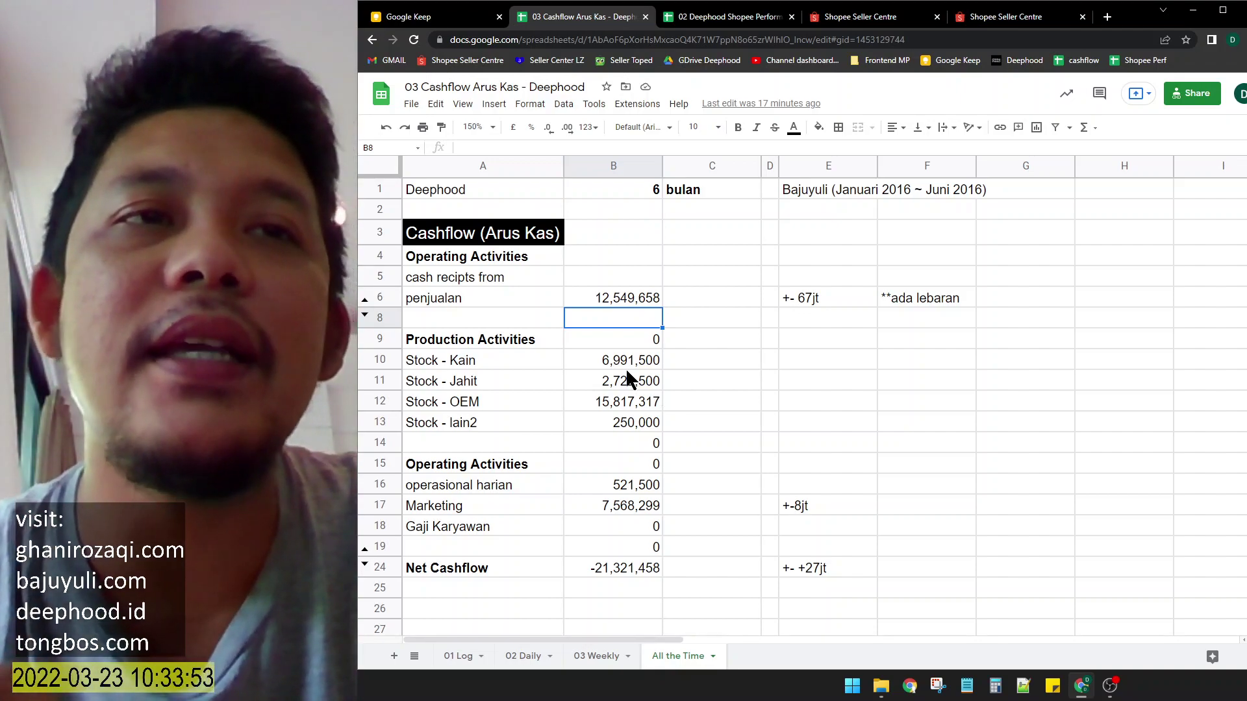
pyautogui.moveTo(626, 356); pyautogui.dragTo(625, 422)
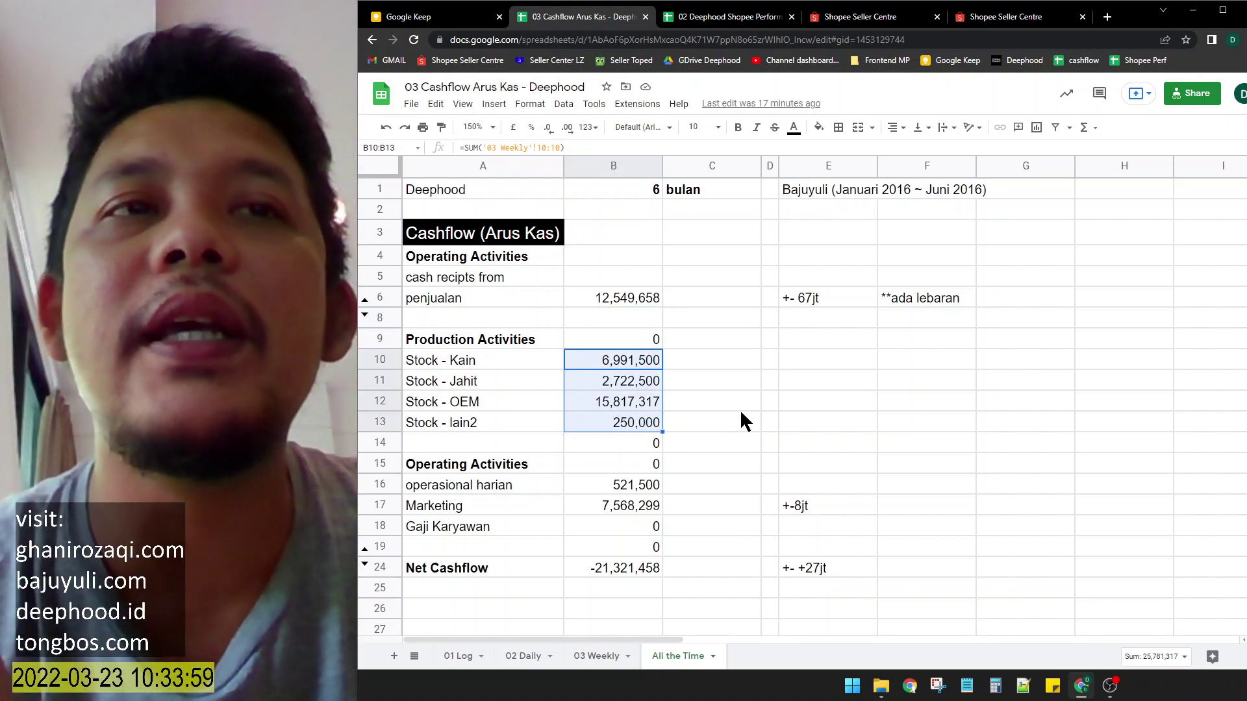
pyautogui.click(617, 384)
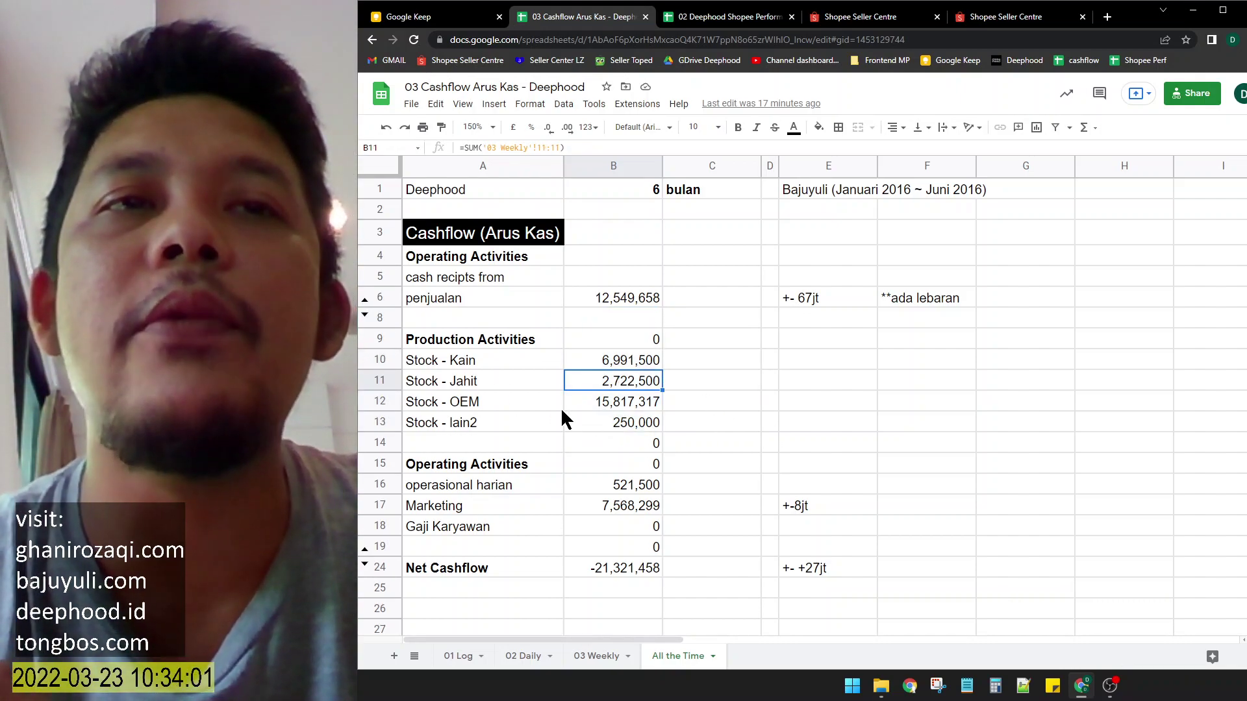
pyautogui.click(609, 417)
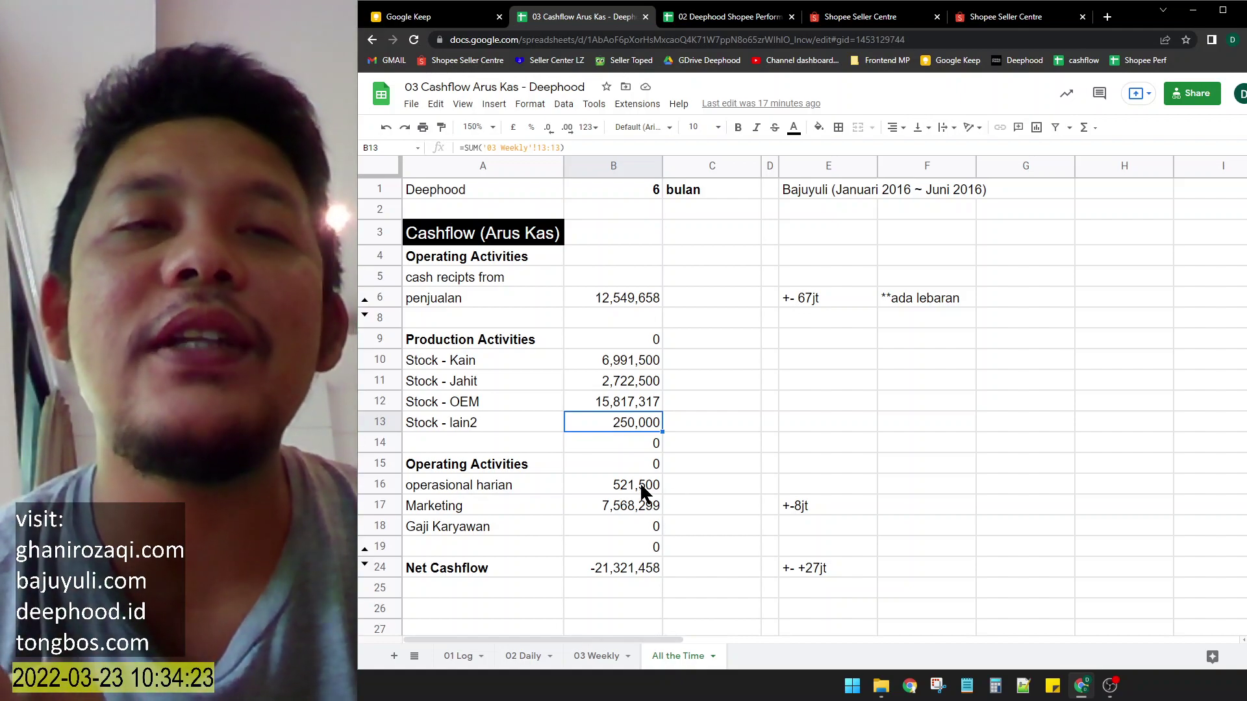
# Compare the daily operations, marketing, sales and net cashflow figures for Deephood in column B.
pyautogui.click(638, 484)
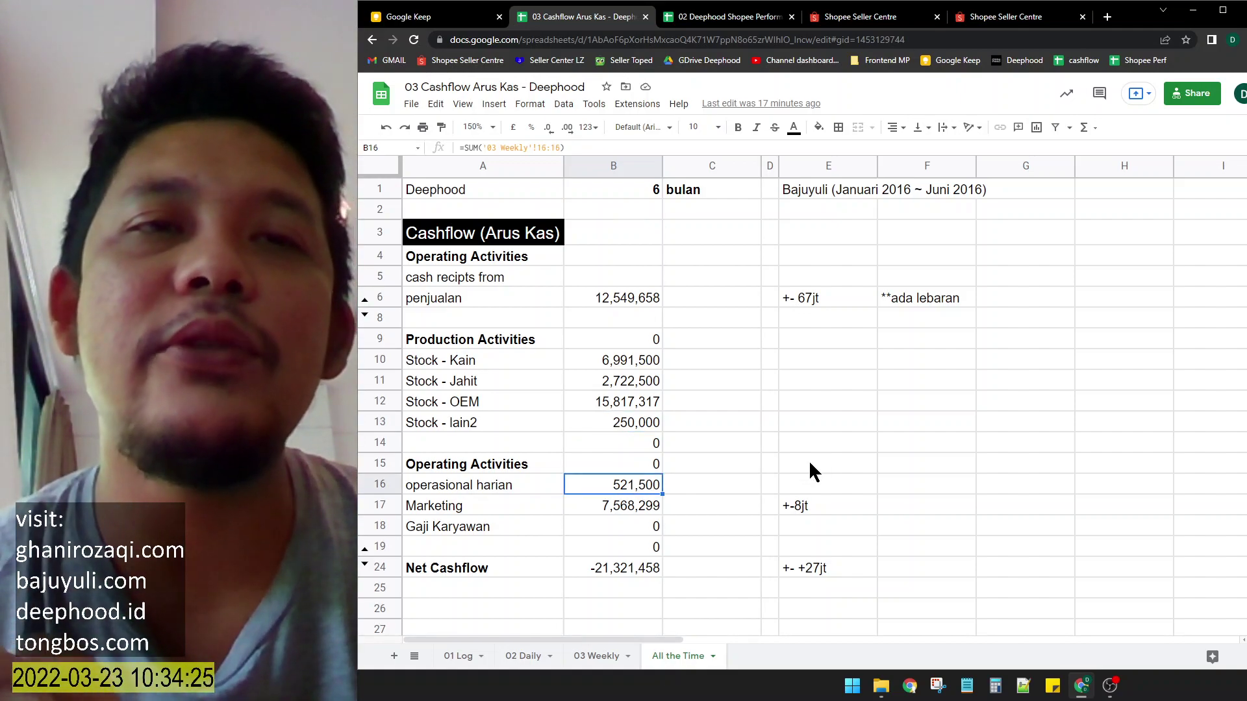
pyautogui.click(843, 486)
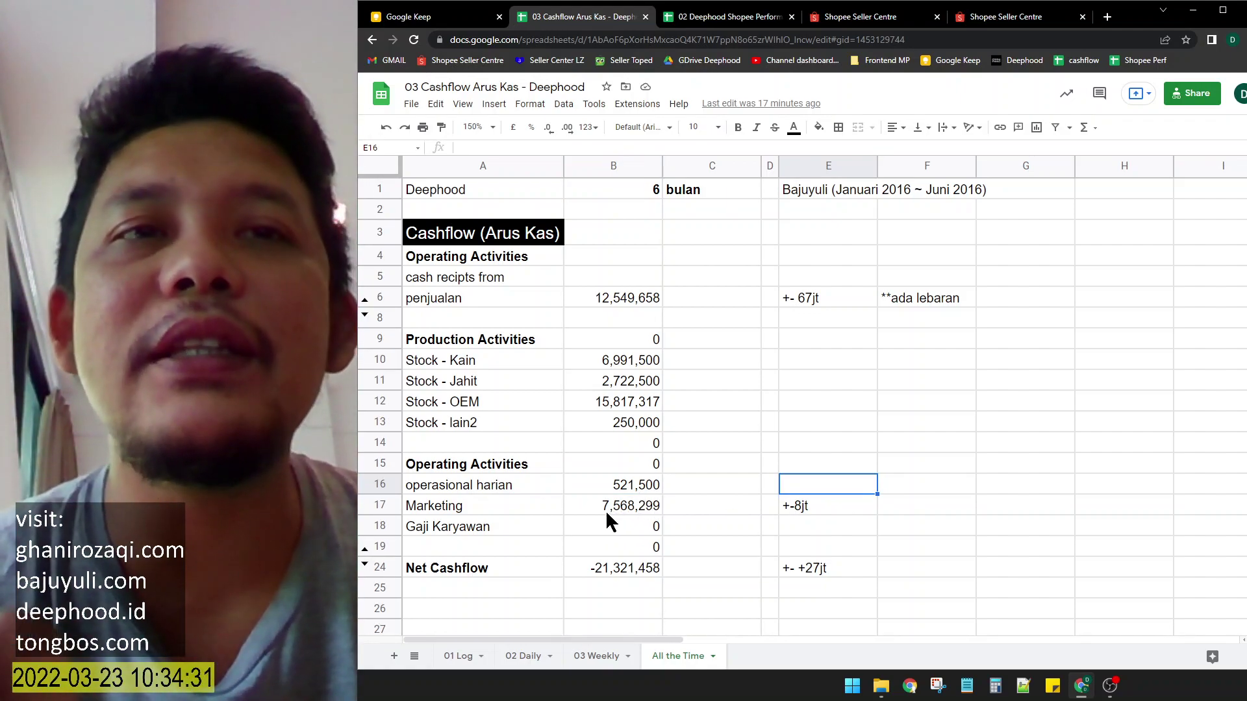
pyautogui.click(606, 510)
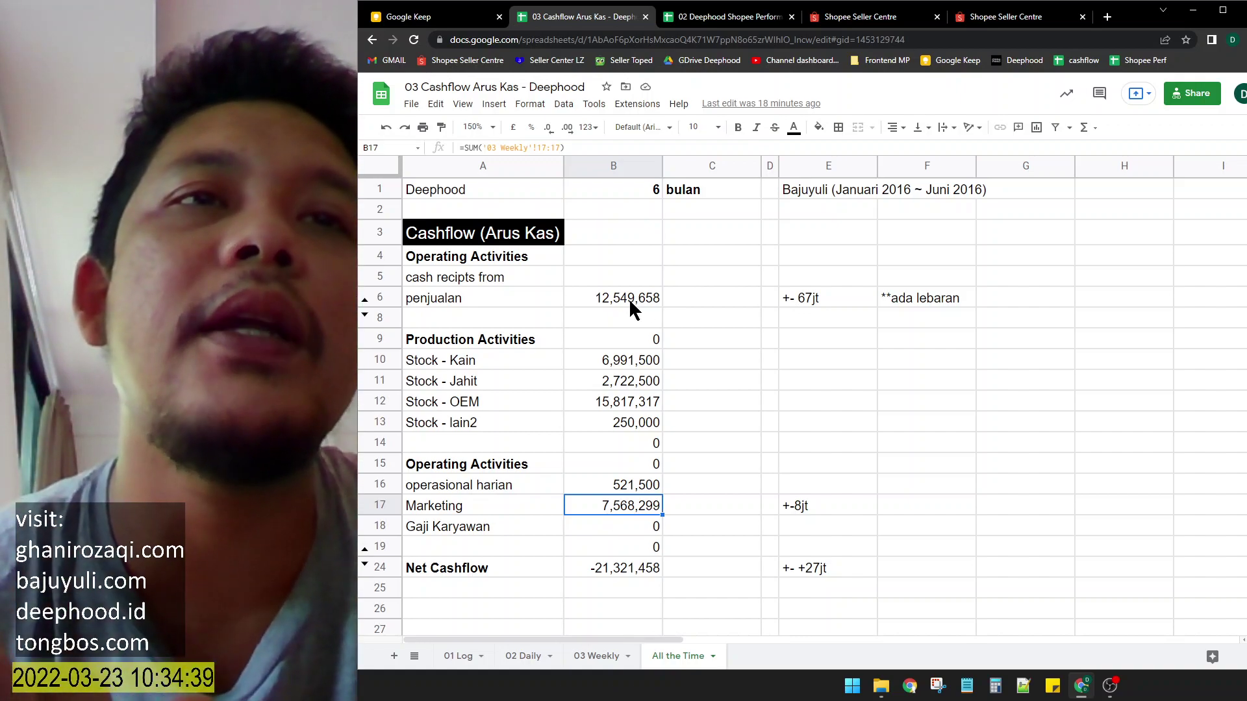
pyautogui.click(629, 300)
pyautogui.click(728, 484)
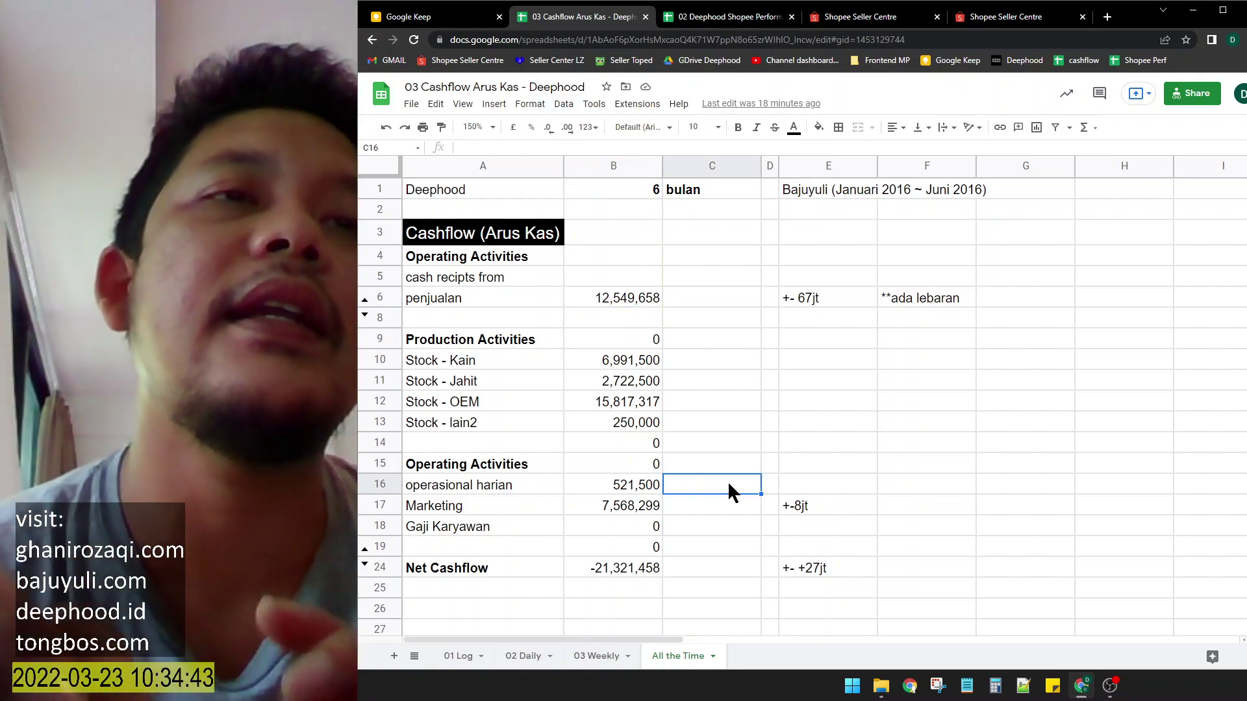
pyautogui.click(633, 304)
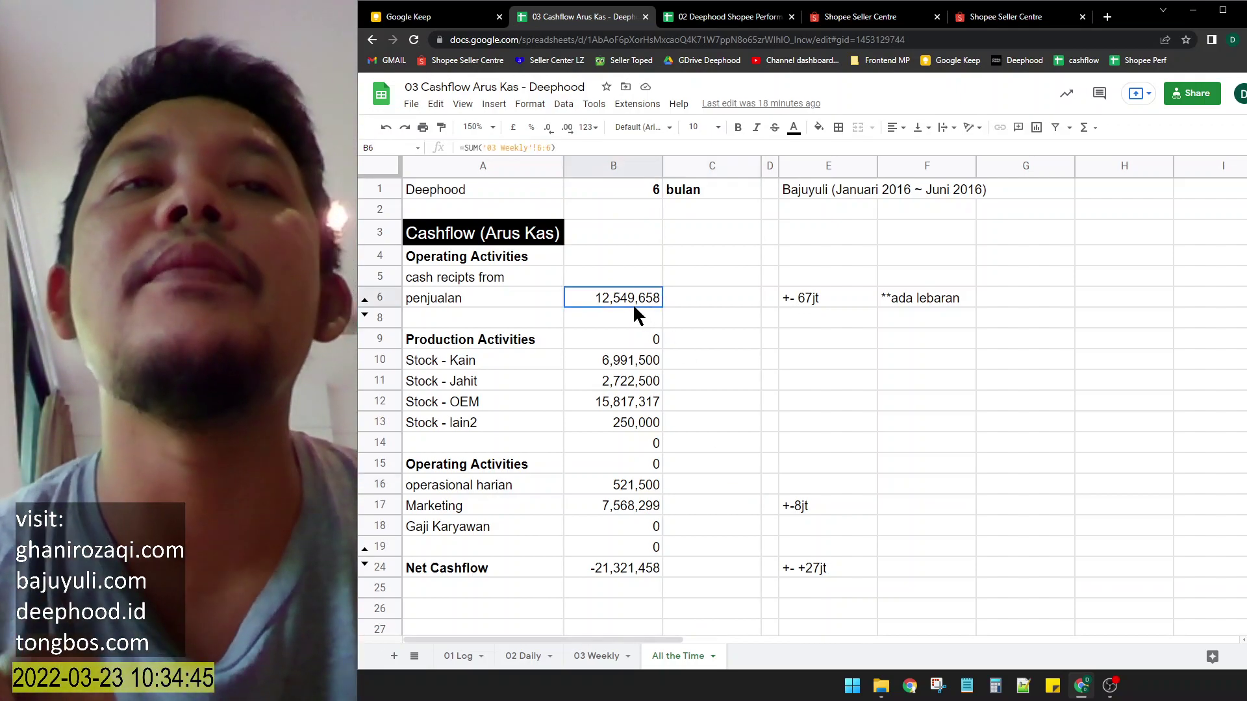
pyautogui.click(626, 512)
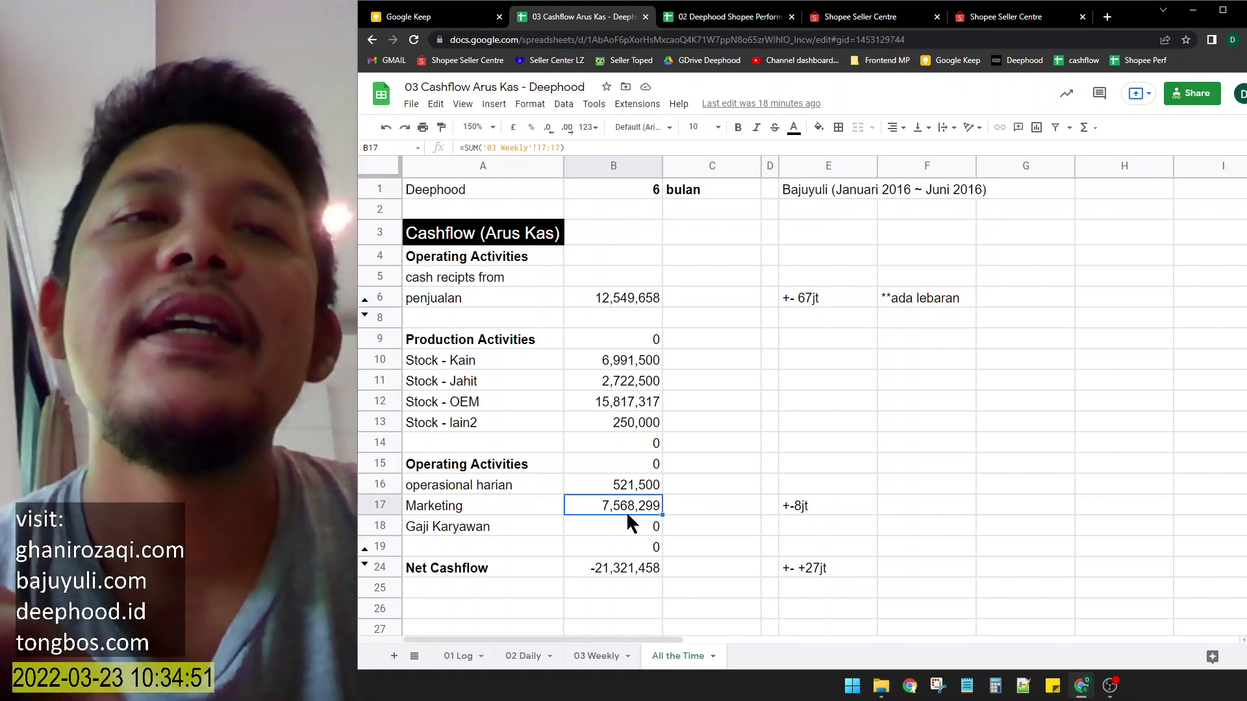
pyautogui.click(622, 571)
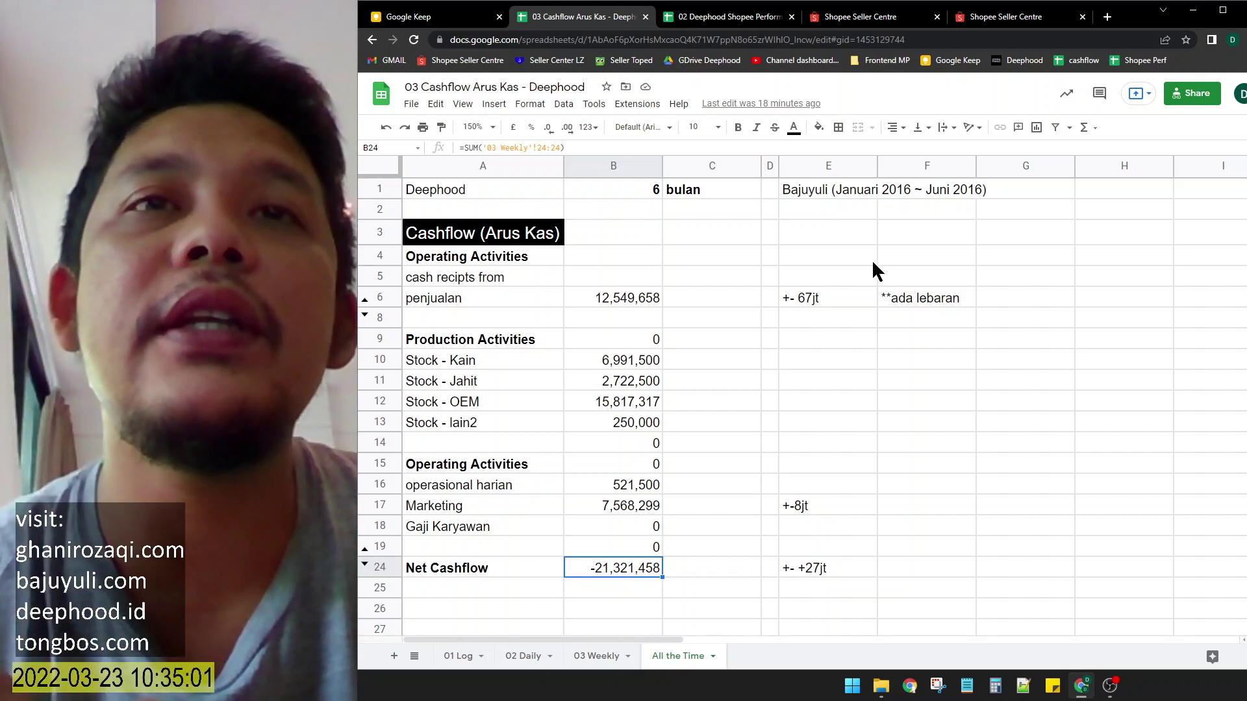
# Review the Bajuyuli January to June 2016 comparison in column E, covering sales, marketing and net cashflow.
pyautogui.click(875, 188)
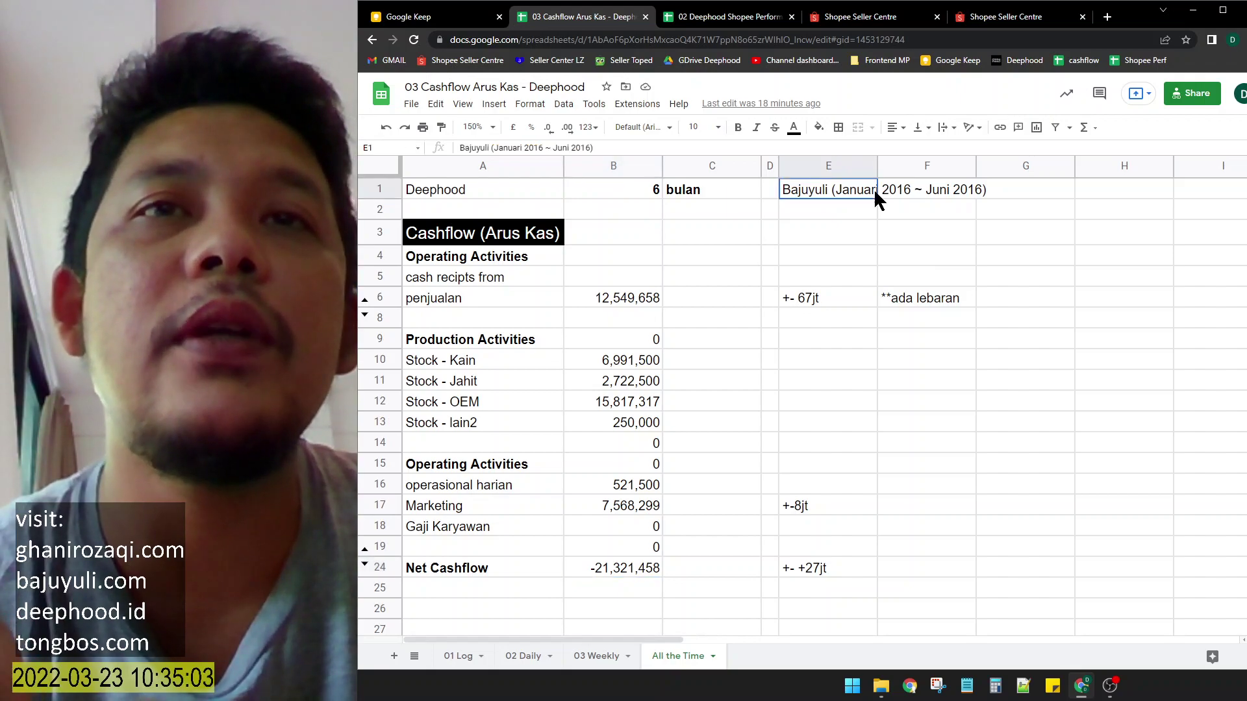
pyautogui.click(823, 296)
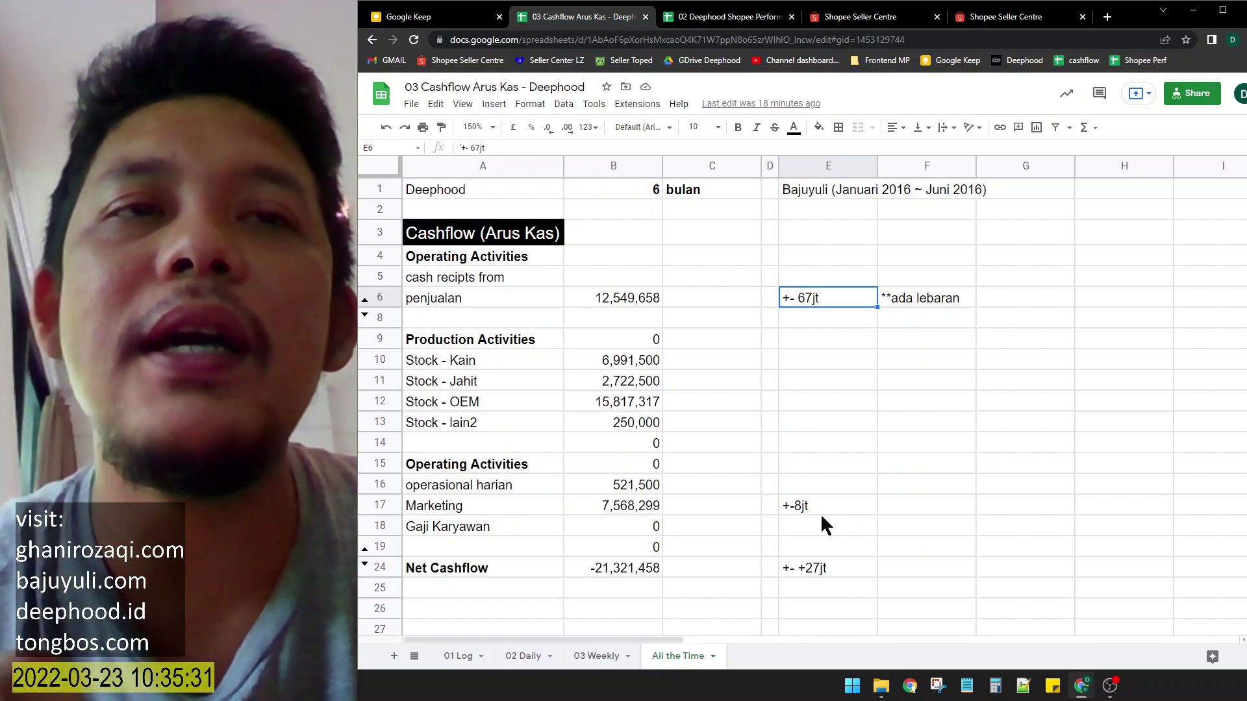
pyautogui.click(821, 517)
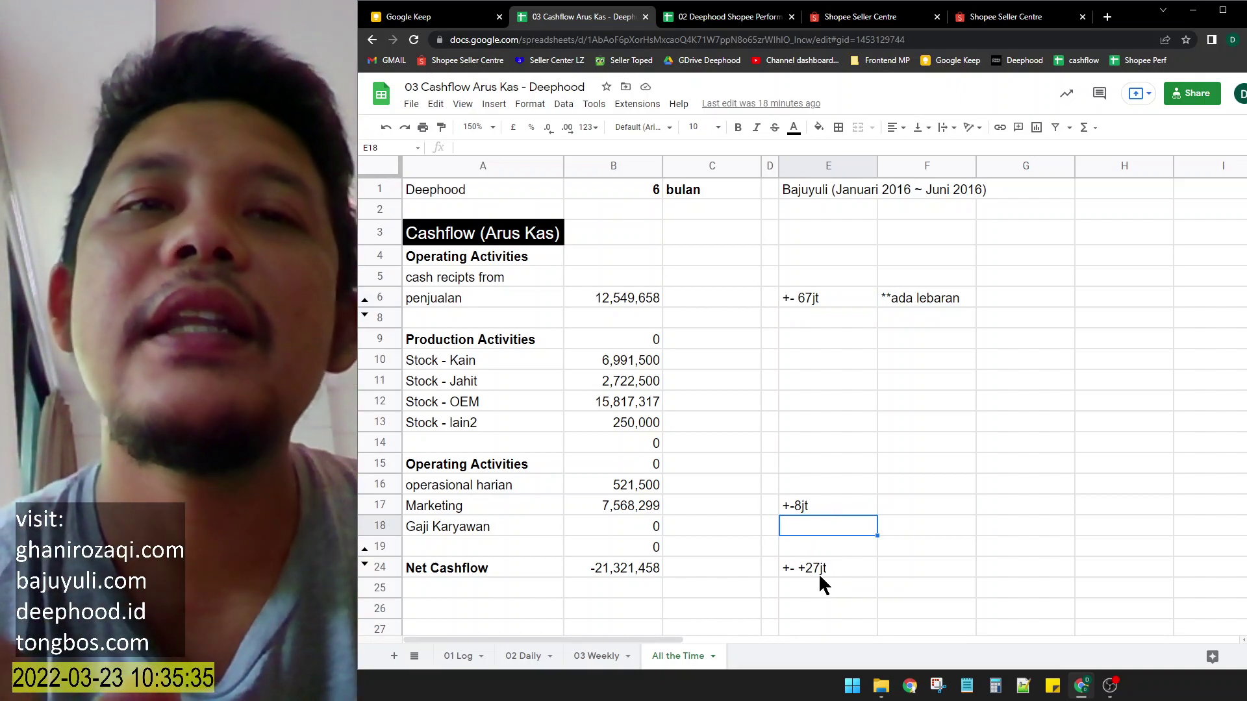
pyautogui.click(820, 571)
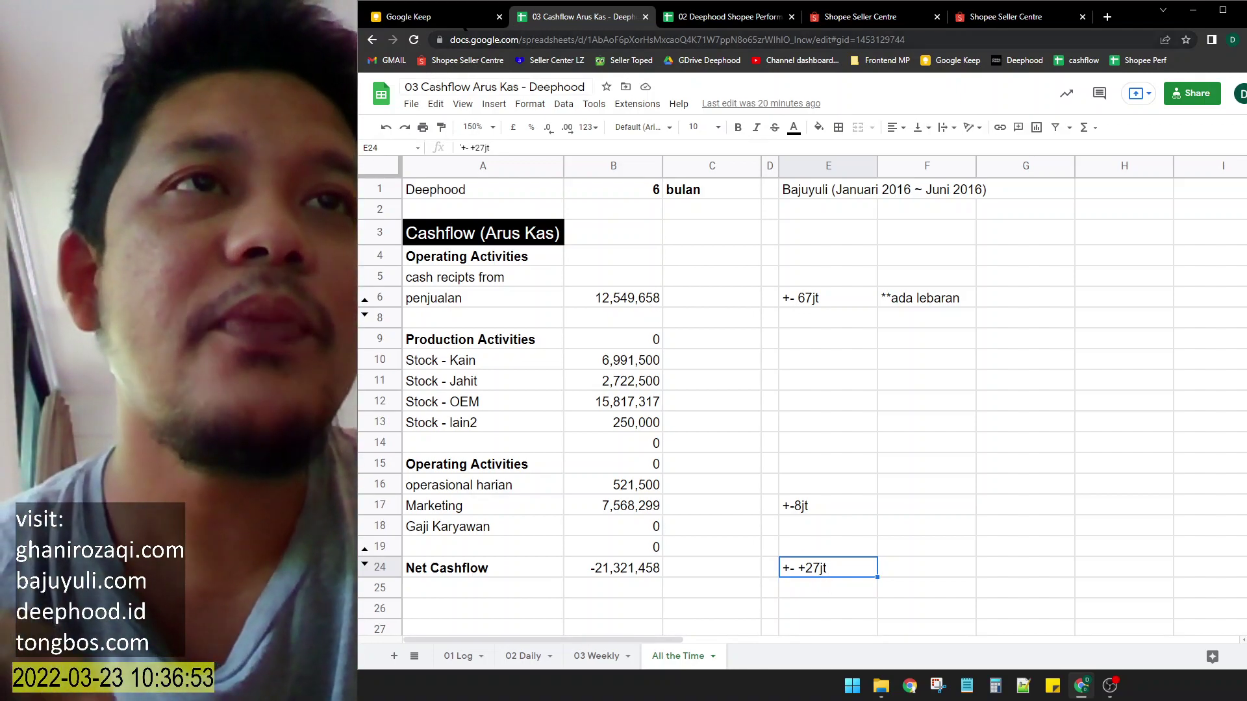
# Switch to the 02 Deephood Shopee Performance spreadsheet and examine the 2022-03-19 week's sales, orders and evaluation notes on 05 Strategy Protokol.
pyautogui.click(455, 15)
pyautogui.click(756, 20)
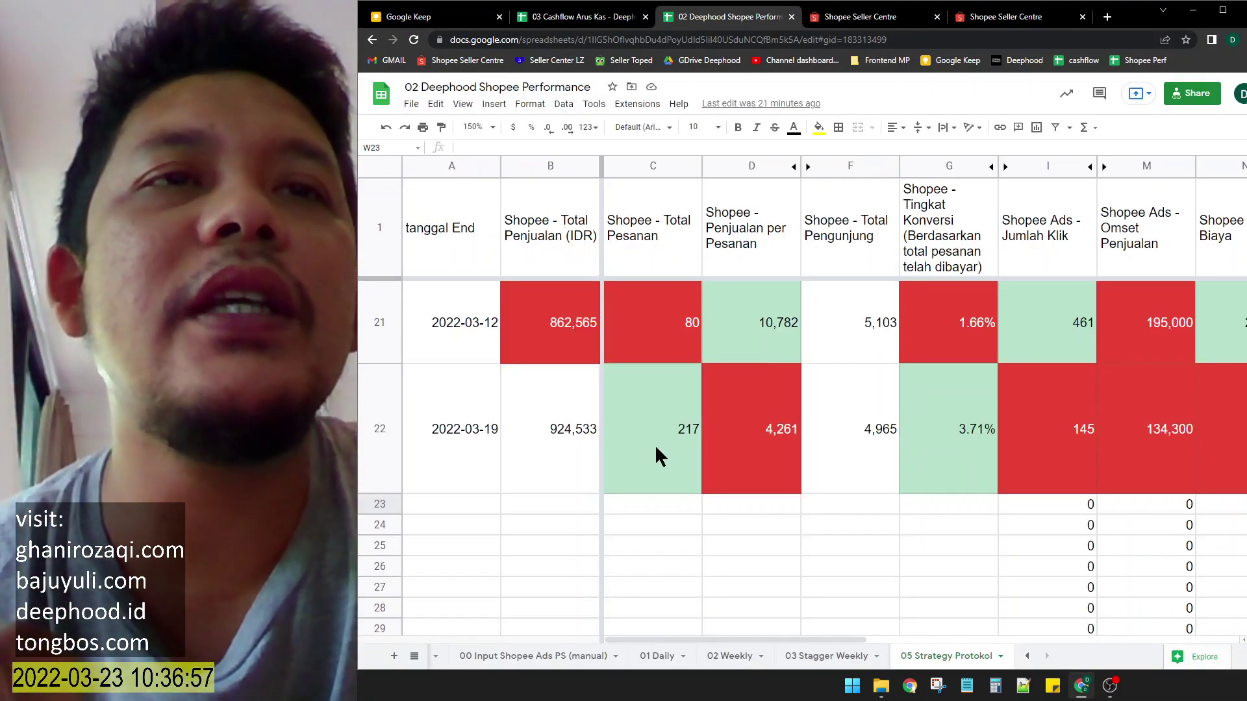
pyautogui.click(566, 420)
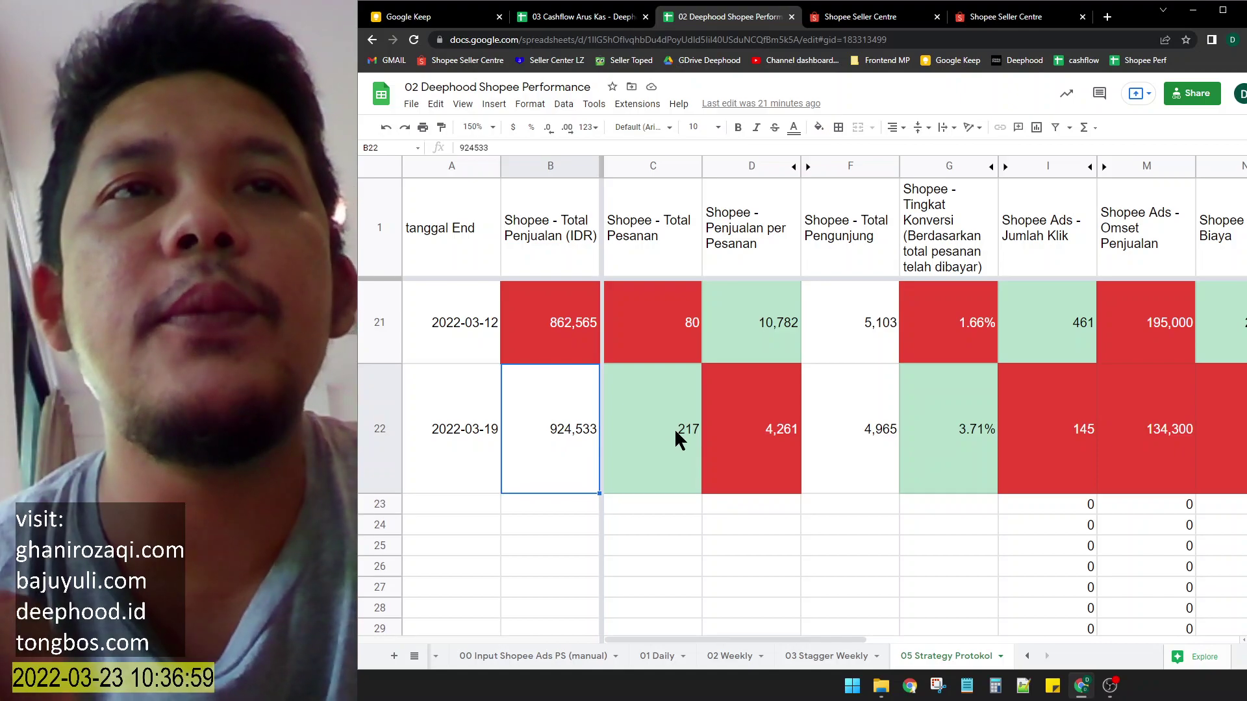
pyautogui.click(674, 429)
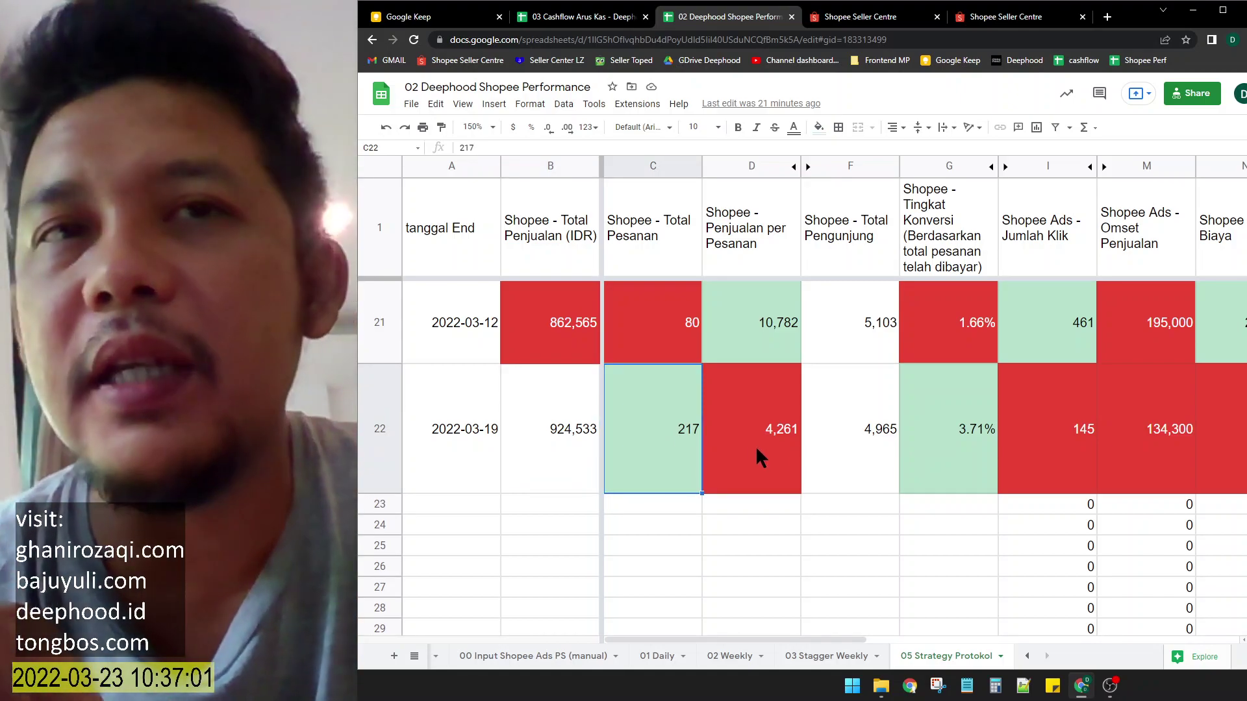
pyautogui.hscroll(5, 830, 459)
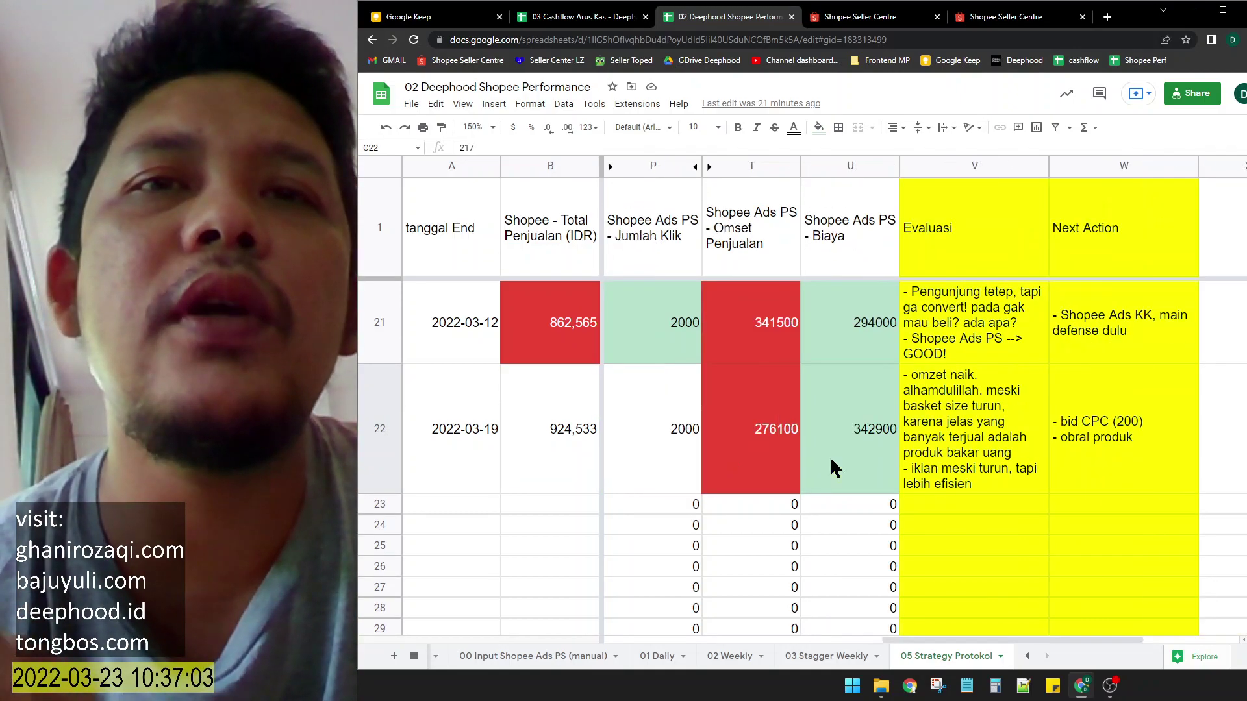
pyautogui.hscroll(-5, 830, 459)
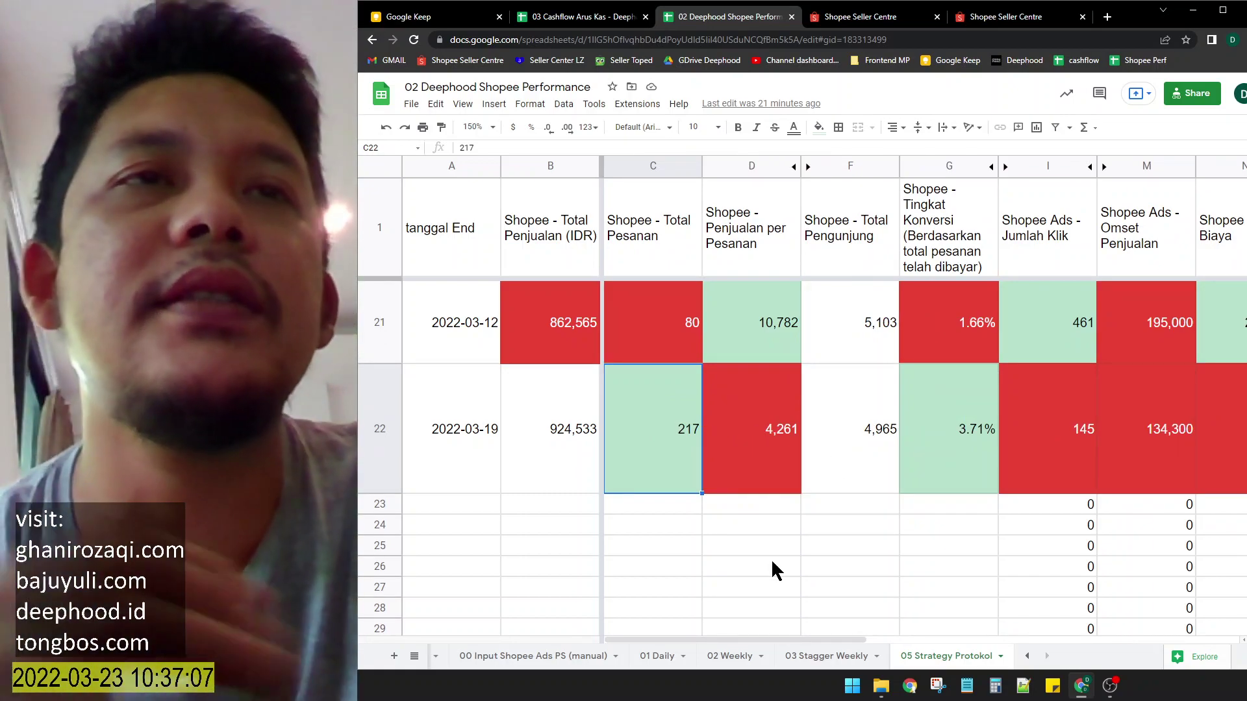
pyautogui.scroll(1, 772, 562)
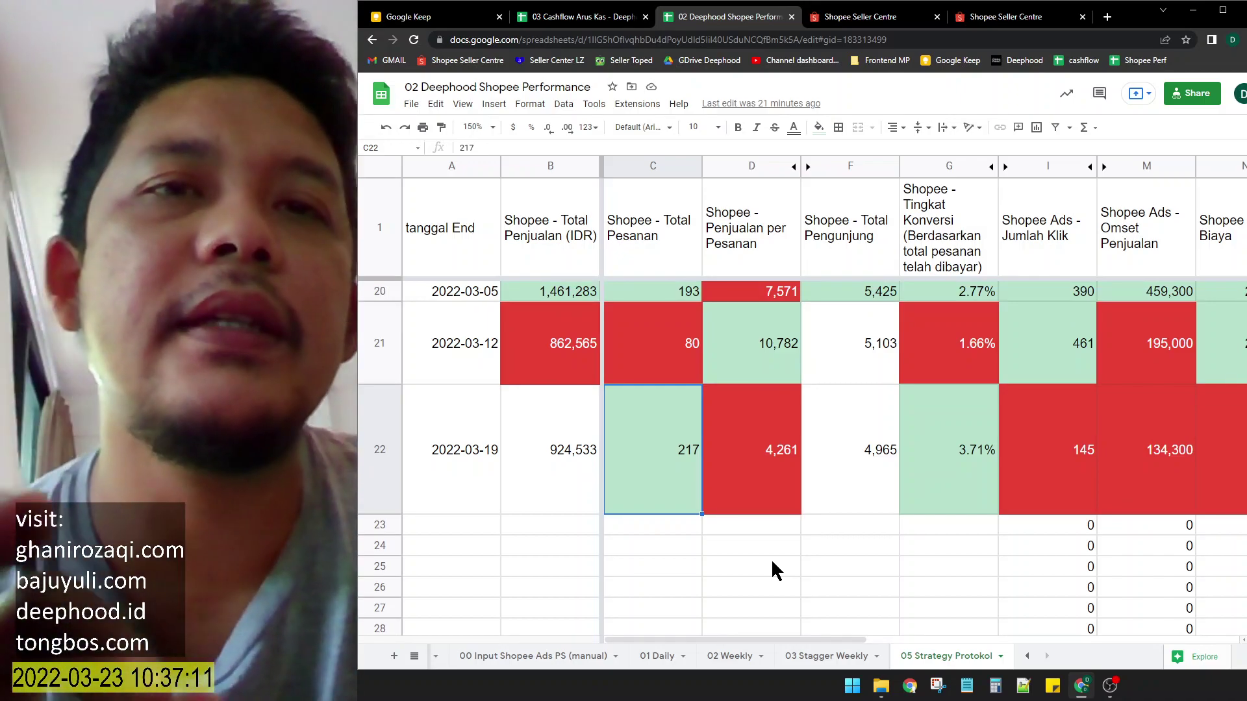
# Examine the Shopee Ads cost and the Shopee Ads PS revenue and cost for the 2022-03-19 week against the preceding weeks.
pyautogui.hscroll(6, 847, 530)
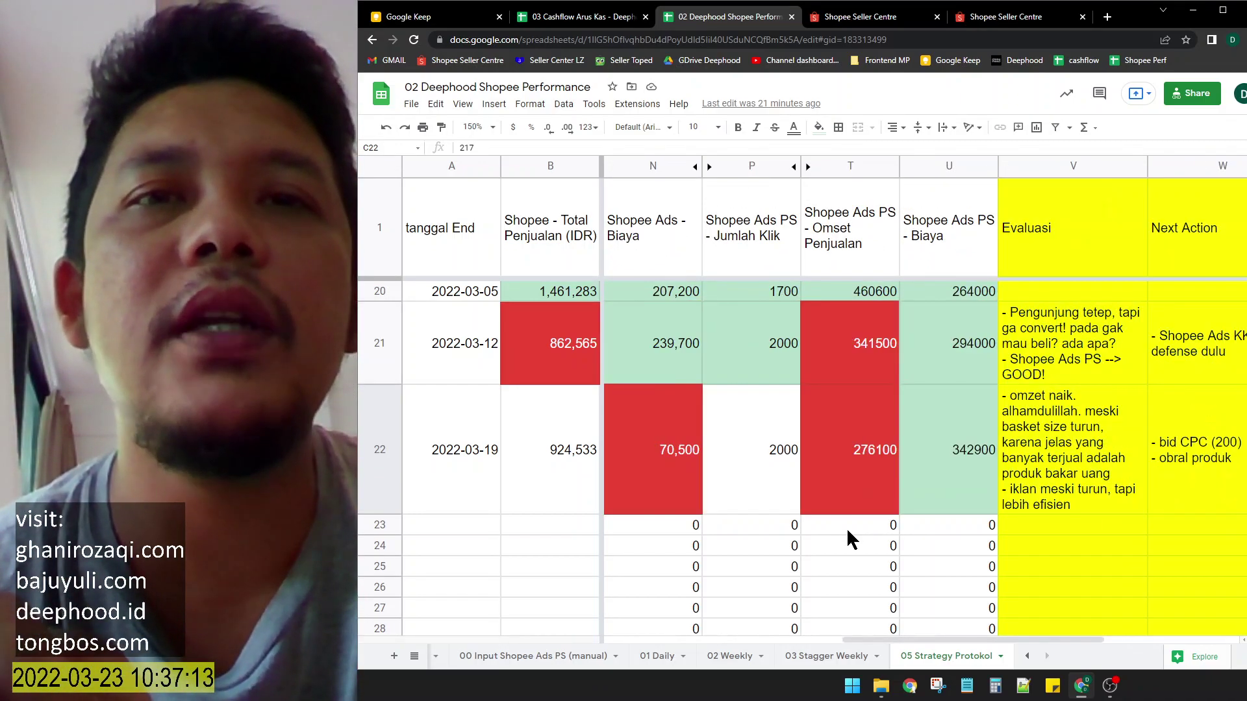
pyautogui.hscroll(2, 848, 531)
pyautogui.hscroll(-8, 848, 531)
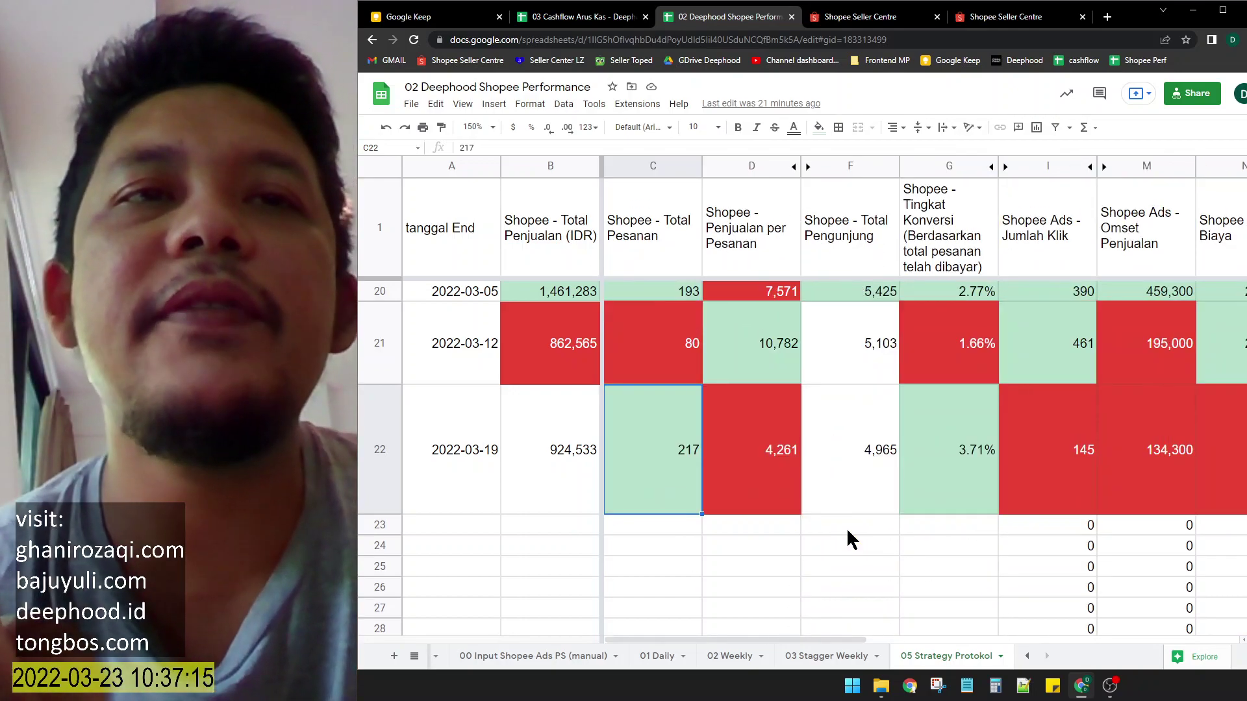
pyautogui.hscroll(3, 968, 510)
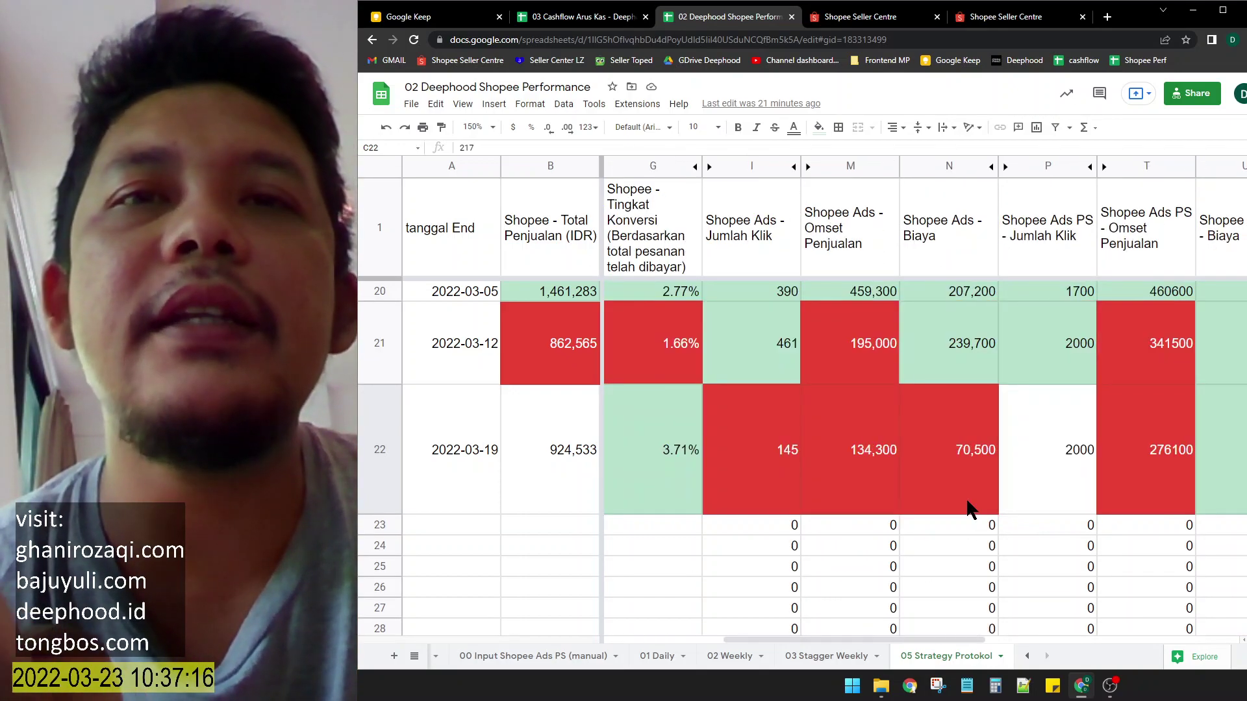
pyautogui.click(956, 474)
pyautogui.hscroll(3, 956, 474)
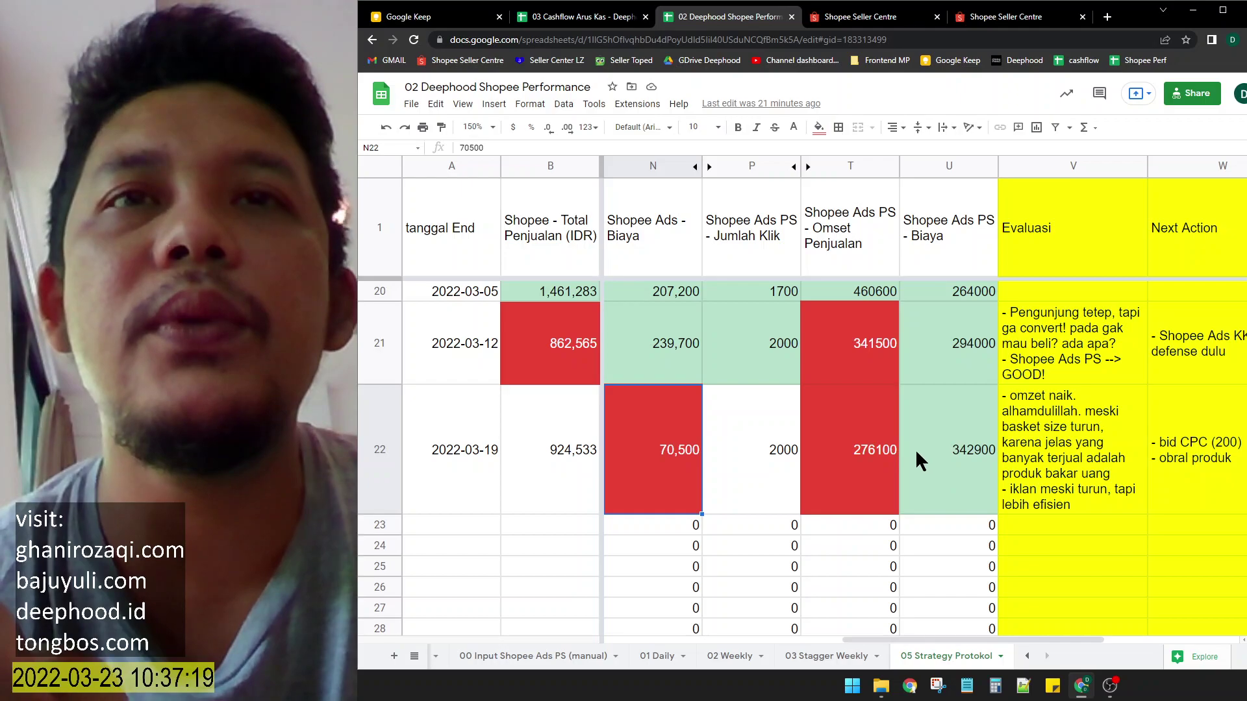
pyautogui.click(883, 449)
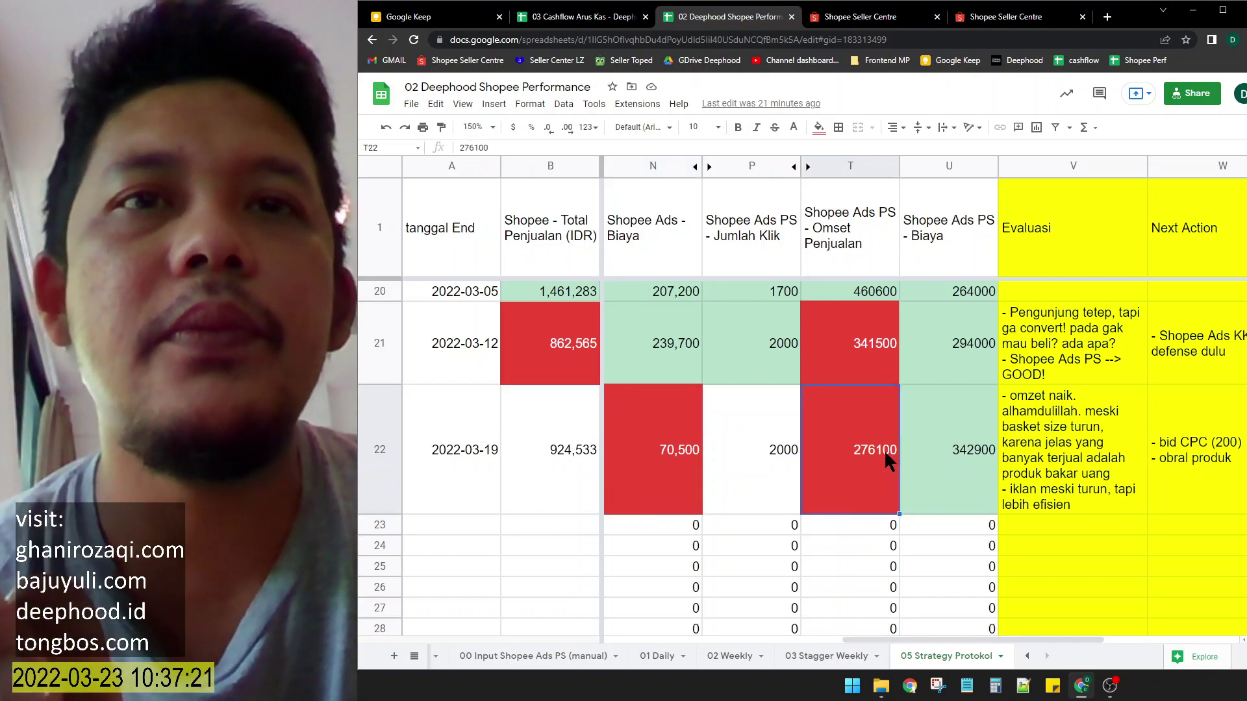
pyautogui.click(953, 454)
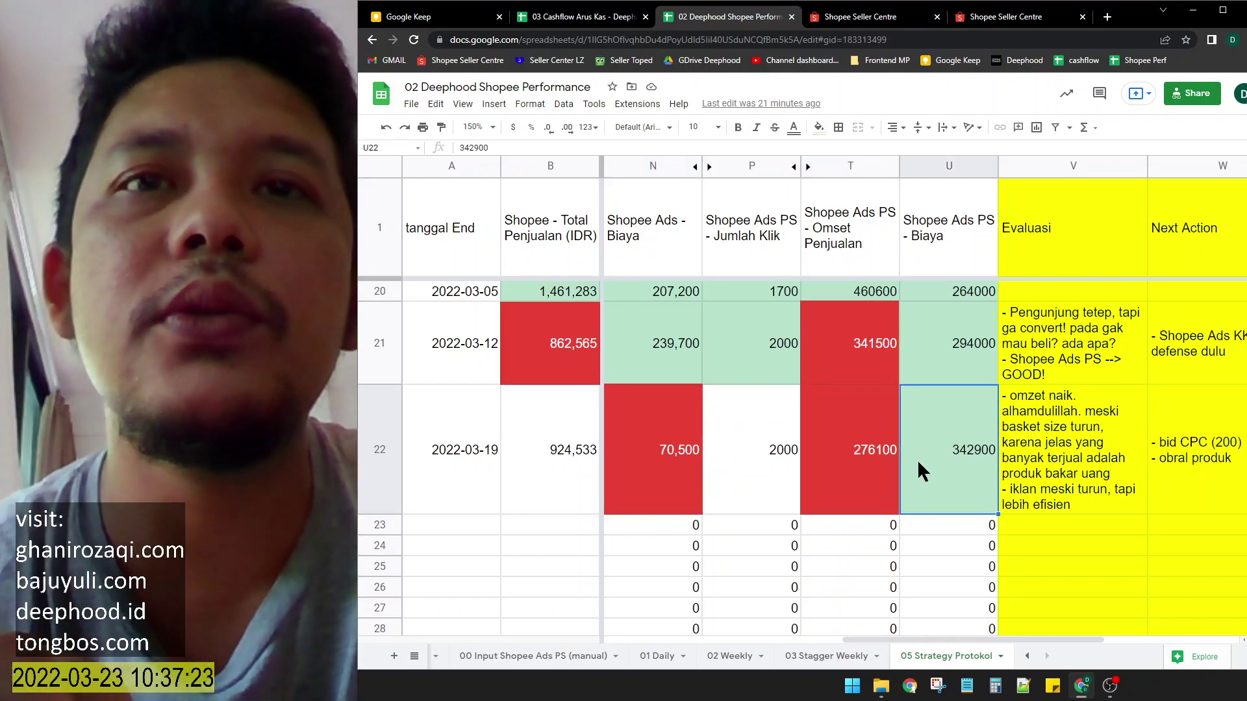
pyautogui.hscroll(-1, 917, 459)
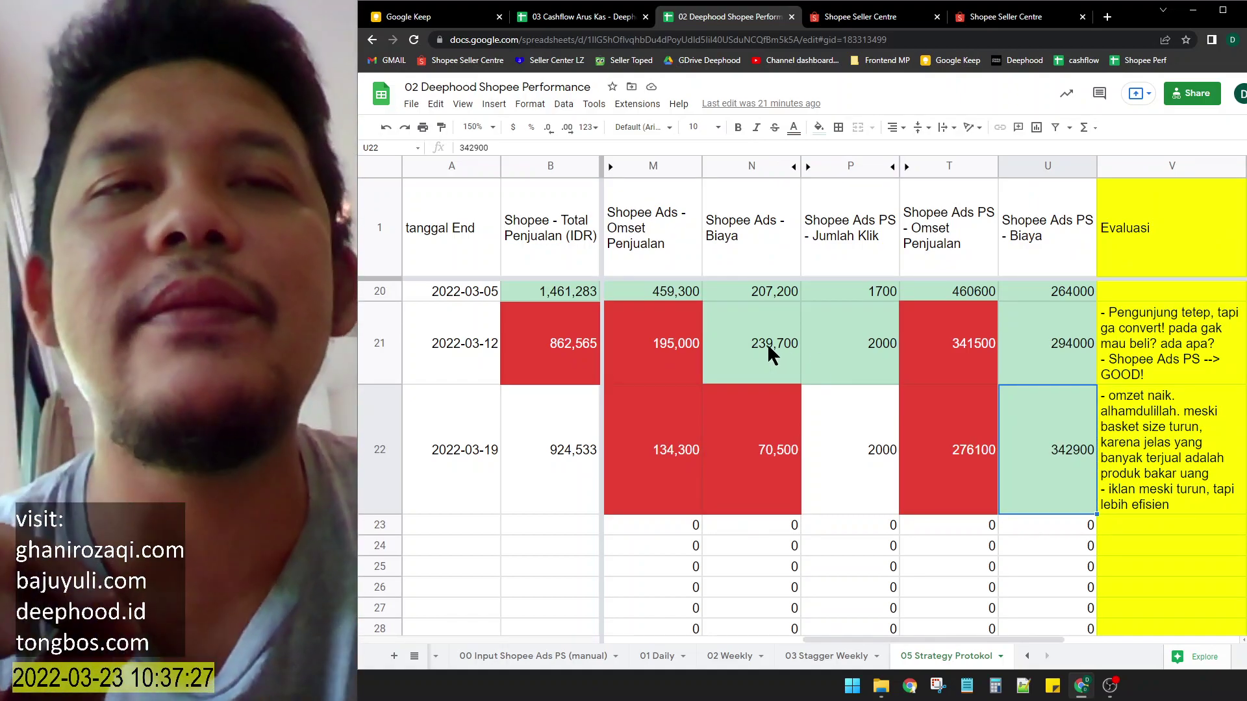
pyautogui.hscroll(-5, 836, 548)
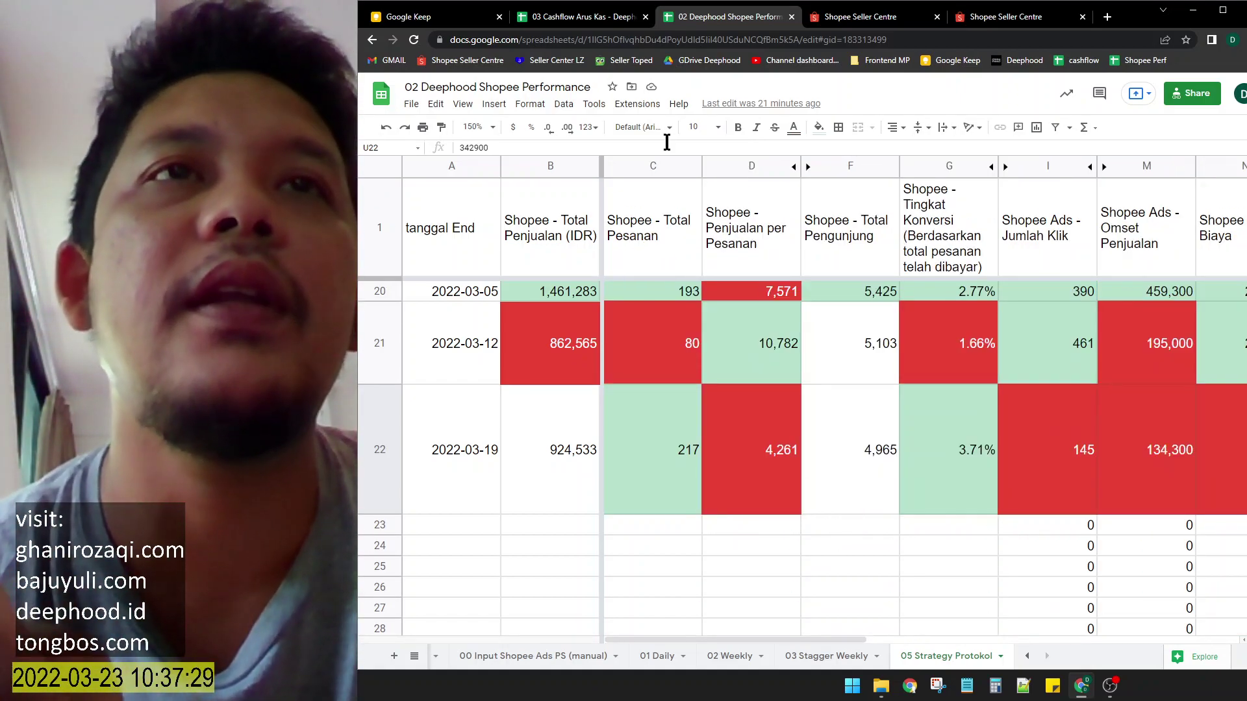
# Revisit the 03 Cashflow Arus Kas spreadsheet briefly and switch to the Google Keep note.
pyautogui.click(601, 16)
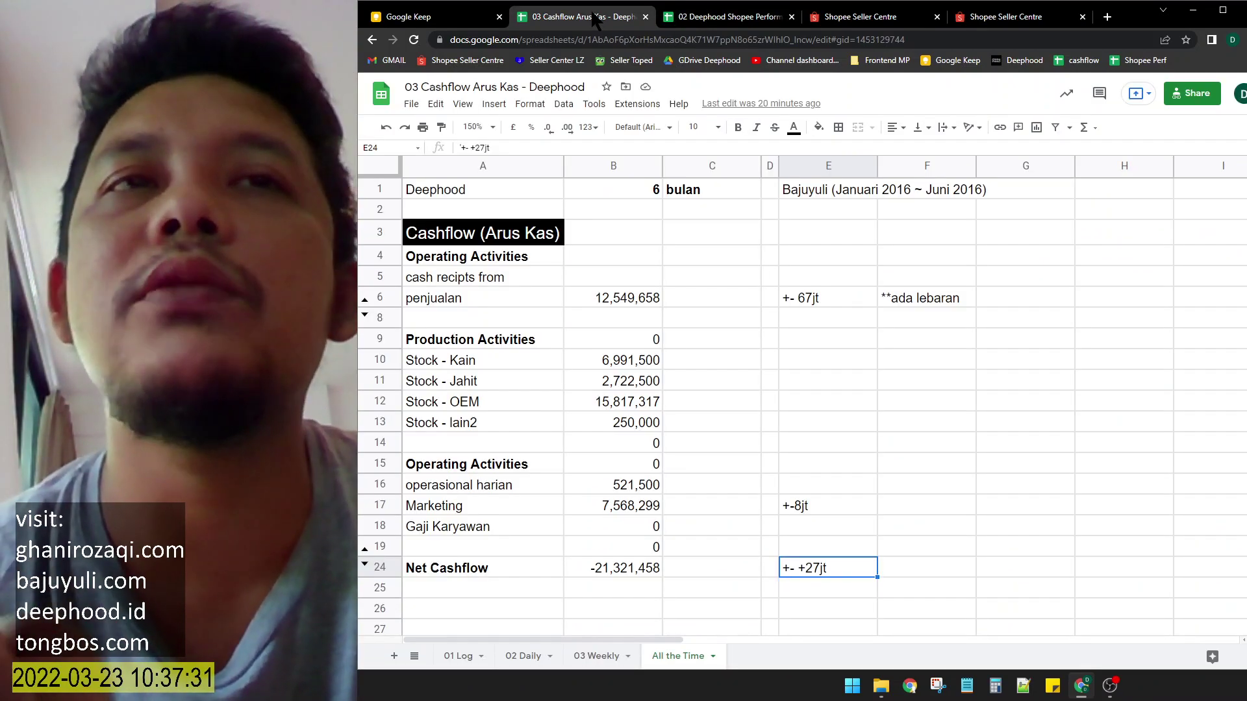
pyautogui.click(442, 17)
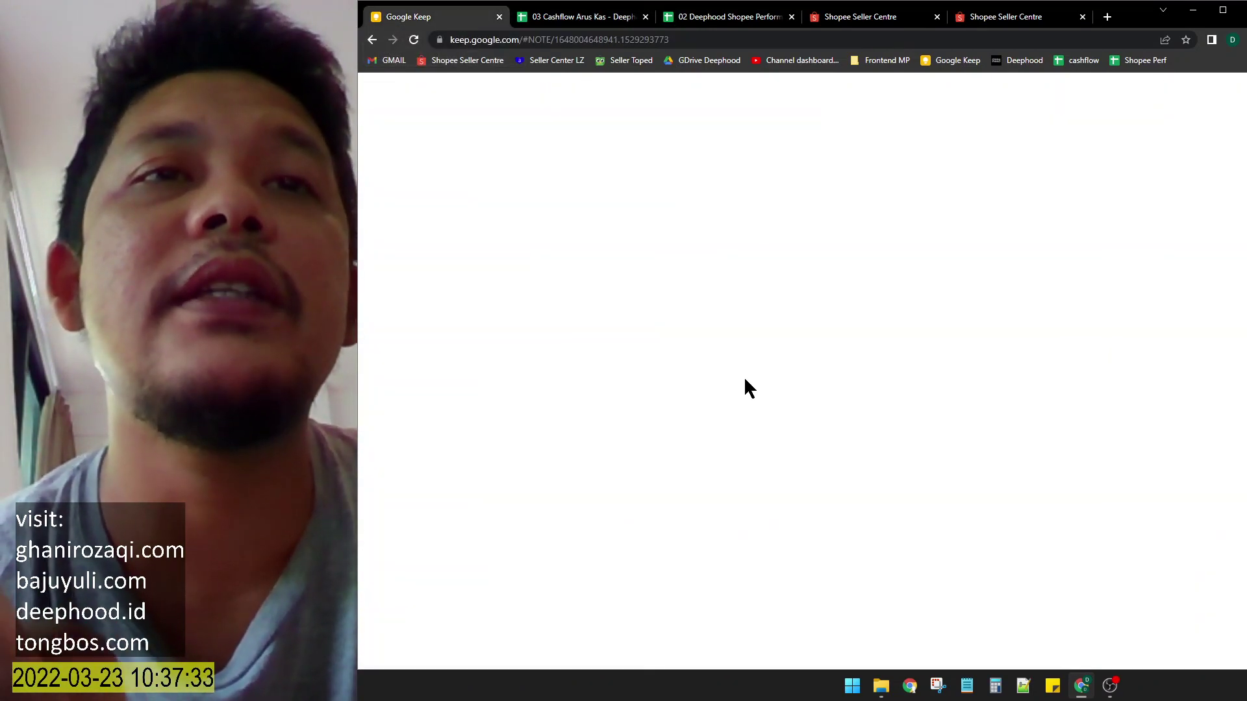
# Circle "TELAN OO" in blue in the "JANGAN TELAN OO" heading of the handwritten Keep note.
pyautogui.scroll(-5, 759, 487)
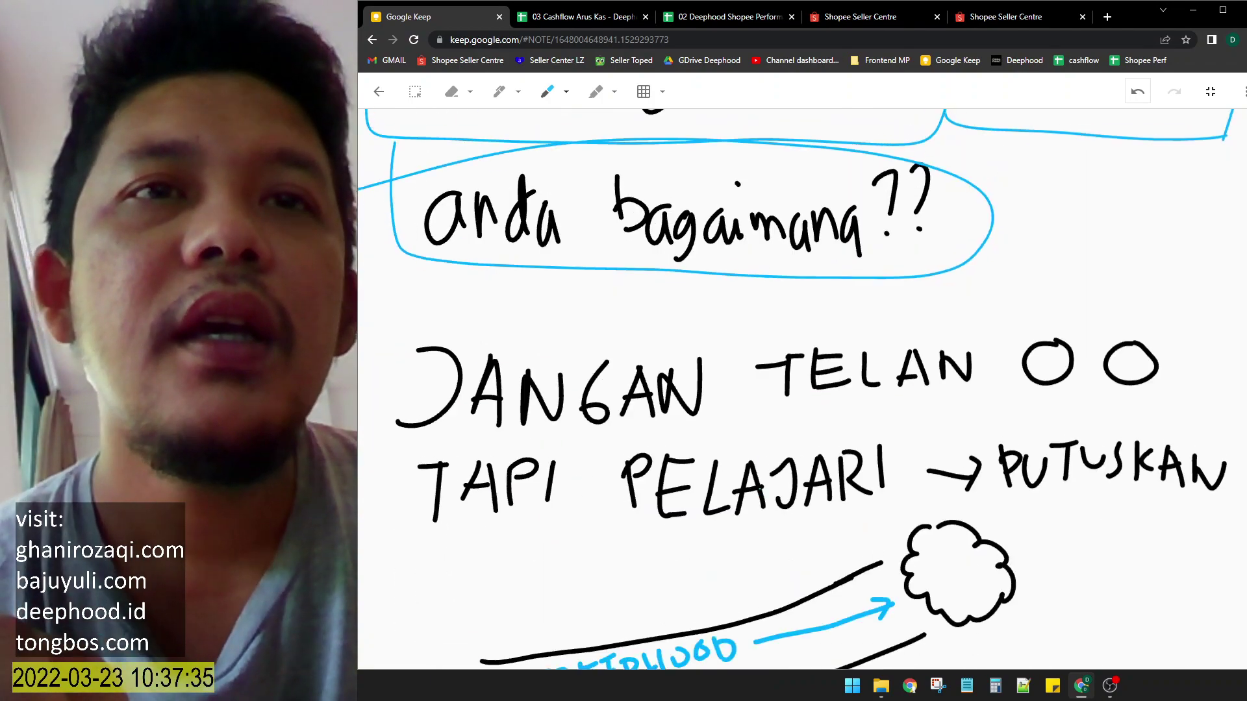
pyautogui.scroll(1, 760, 489)
pyautogui.scroll(-2, 760, 488)
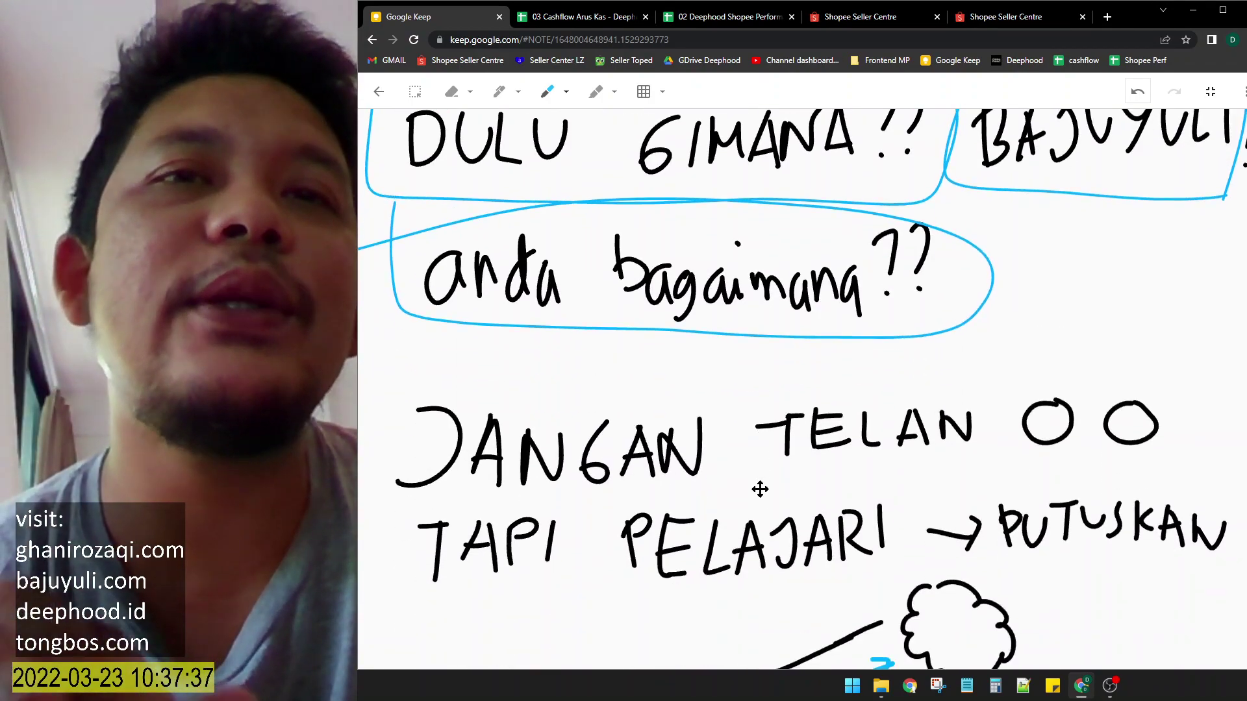
pyautogui.scroll(-4, 759, 489)
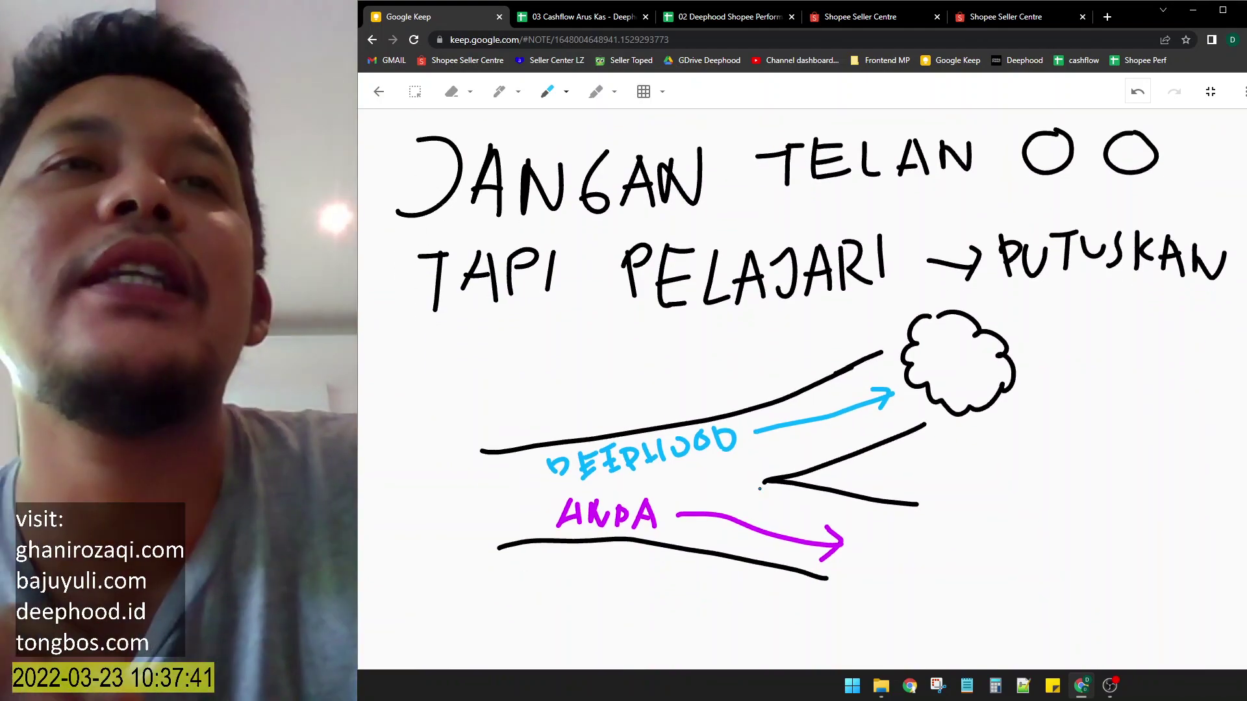
pyautogui.scroll(1, 760, 489)
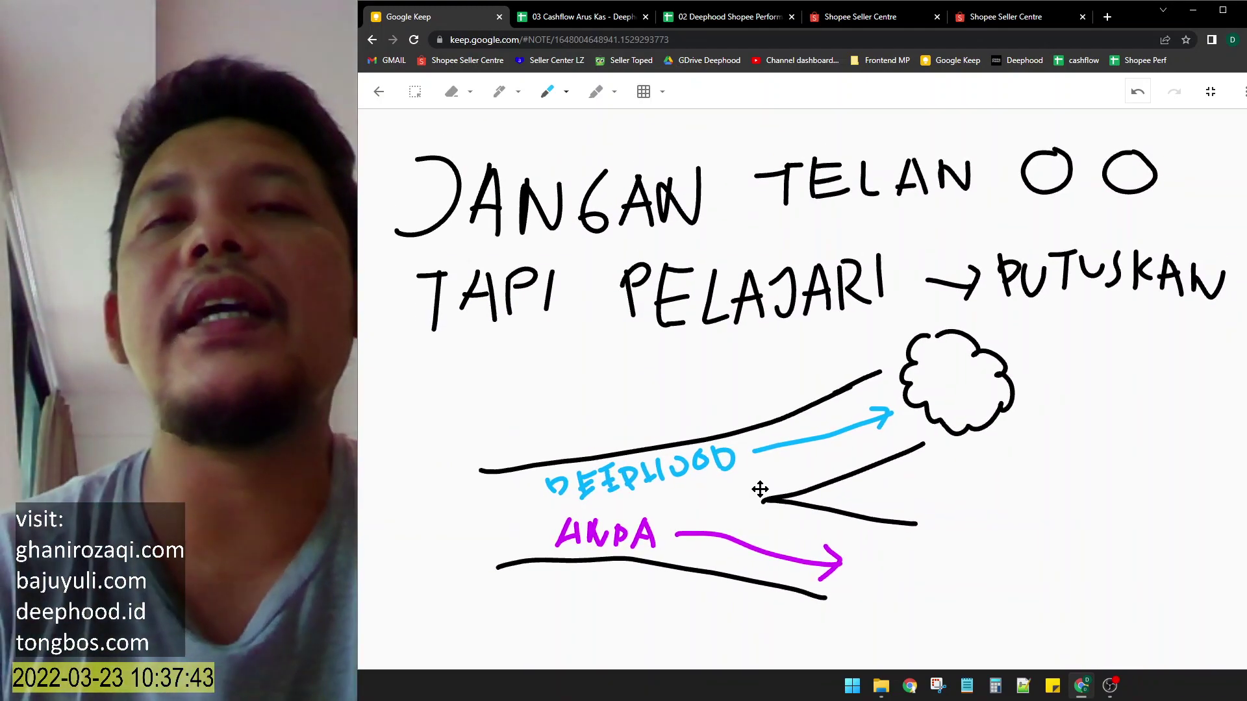
pyautogui.moveTo(748, 221)
pyautogui.mouseDown()
pyautogui.moveTo(1213, 195)
pyautogui.moveTo(1007, 128)
pyautogui.moveTo(786, 235)
pyautogui.mouseUp()
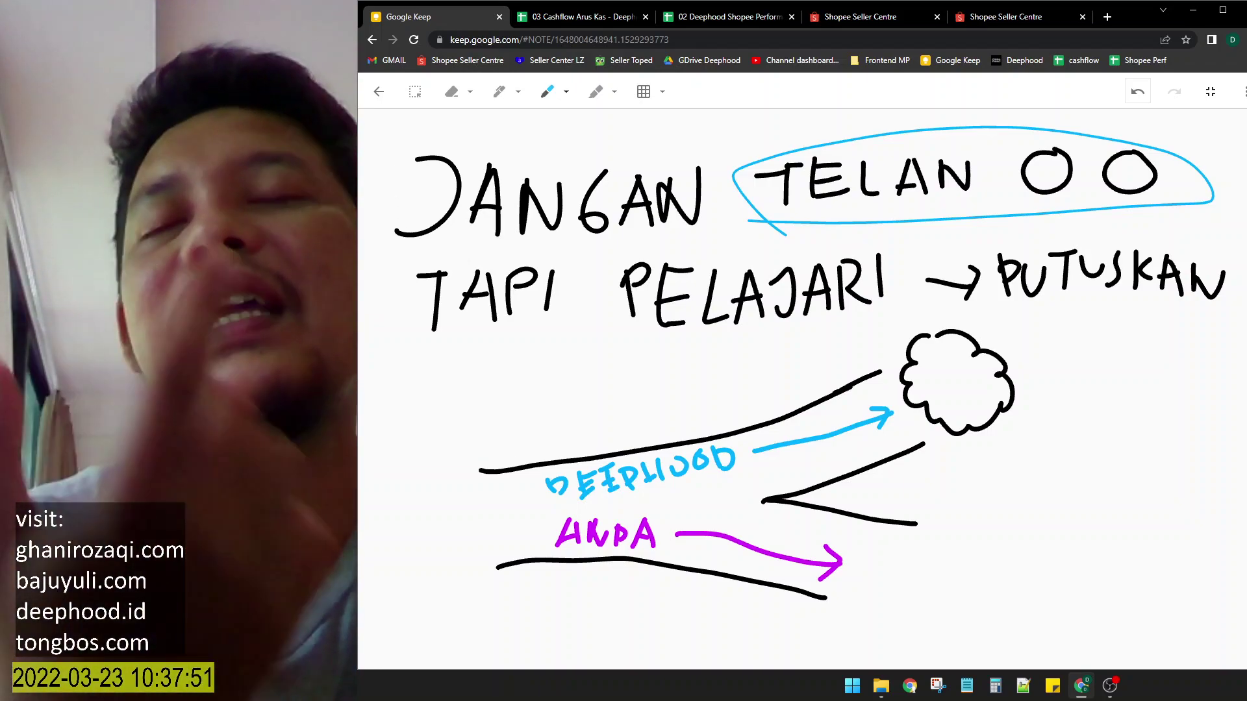
# Draw a blue line beneath "TAPI PELAJARI" and frame the word "PUTUSKAN".
pyautogui.moveTo(436, 358); pyautogui.dragTo(852, 319)
pyautogui.moveTo(998, 300)
pyautogui.mouseDown()
pyautogui.moveTo(1151, 215)
pyautogui.moveTo(1240, 311)
pyautogui.mouseUp()
pyautogui.moveTo(1021, 310); pyautogui.dragTo(1190, 320)
# Outline the forked-road diagram with a rough blue frame on all sides.
pyautogui.moveTo(448, 373); pyautogui.dragTo(440, 606)
pyautogui.moveTo(423, 402)
pyautogui.mouseDown()
pyautogui.moveTo(971, 309)
pyautogui.moveTo(1035, 548)
pyautogui.mouseUp()
pyautogui.moveTo(485, 639); pyautogui.dragTo(991, 600)
# Trace an arrow along the DEEPHOOD road to the shaded-in cloud and a curve along the ANDA branch.
pyautogui.moveTo(554, 450)
pyautogui.mouseDown()
pyautogui.moveTo(857, 372)
pyautogui.moveTo(843, 411)
pyautogui.mouseUp()
pyautogui.moveTo(923, 389)
pyautogui.mouseDown()
pyautogui.moveTo(896, 393)
pyautogui.moveTo(941, 436)
pyautogui.mouseUp()
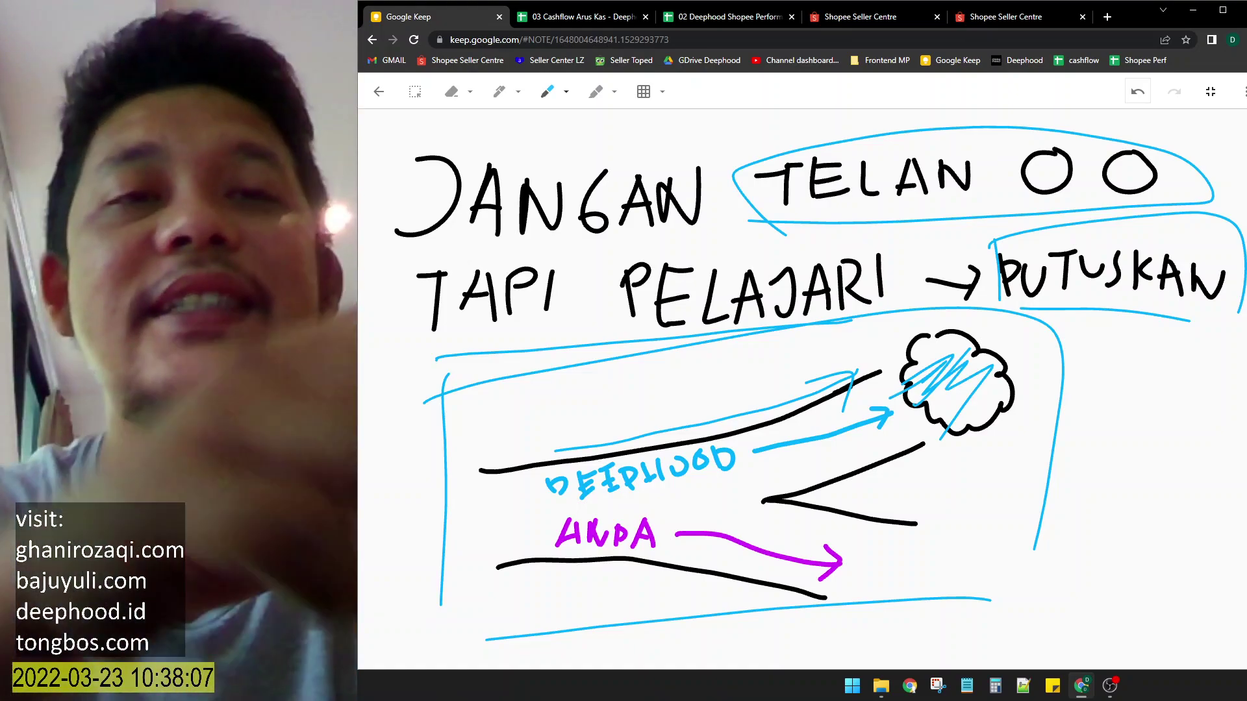
pyautogui.moveTo(619, 568); pyautogui.dragTo(978, 604)
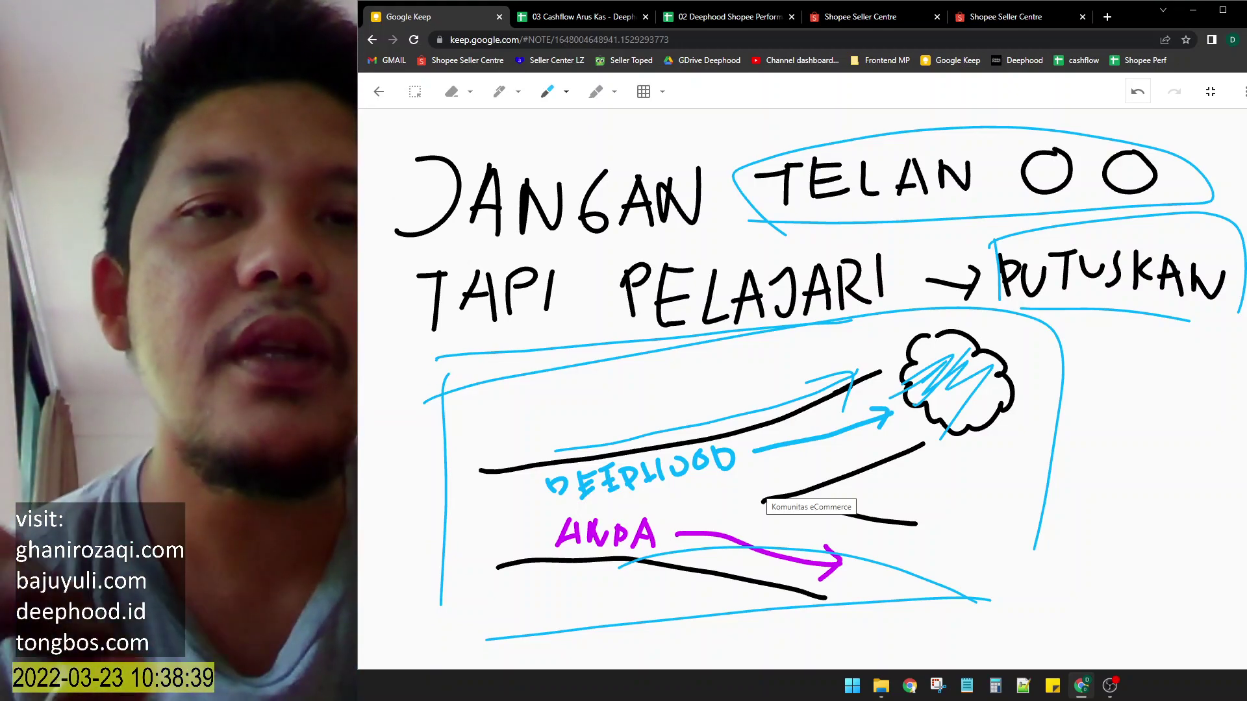
# Frame "JIS" and "BAKAR UANG" in blue in the note's "NEXT..." section.
pyautogui.scroll(-10, 686, 467)
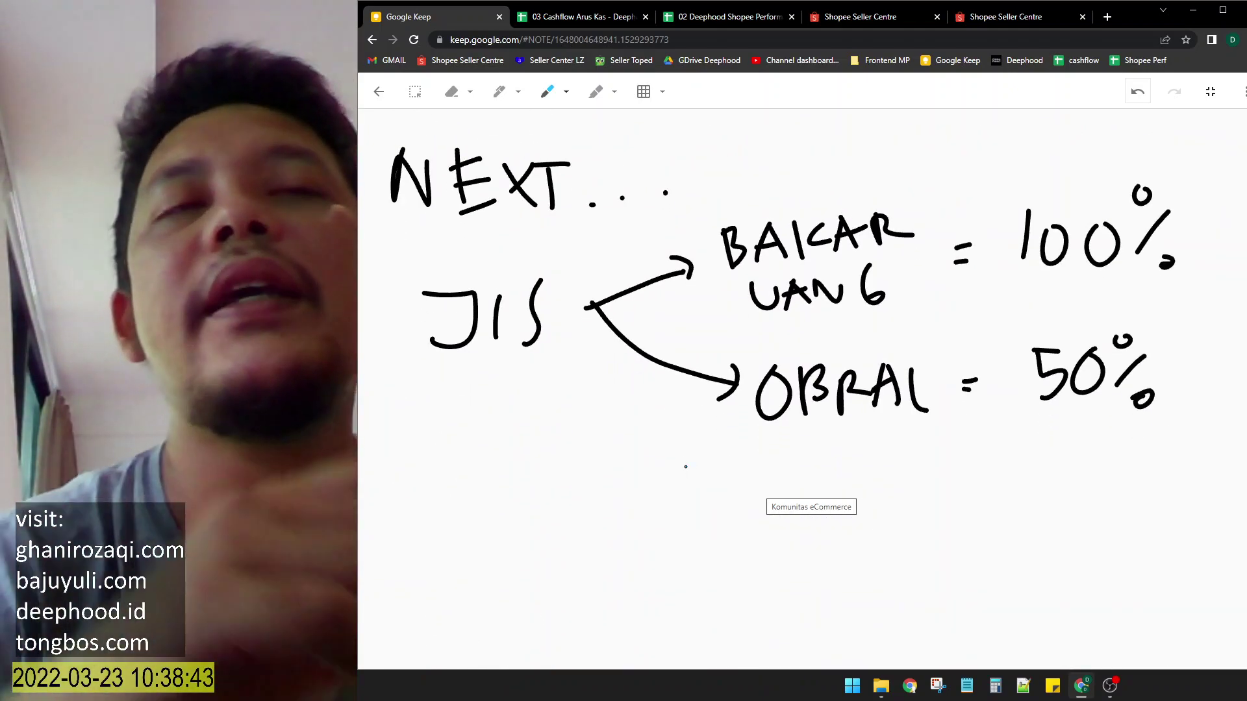
pyautogui.moveTo(413, 263); pyautogui.dragTo(411, 396)
pyautogui.moveTo(392, 273)
pyautogui.mouseDown()
pyautogui.moveTo(575, 293)
pyautogui.moveTo(558, 374)
pyautogui.mouseUp()
pyautogui.moveTo(421, 413); pyautogui.dragTo(587, 376)
pyautogui.moveTo(697, 214)
pyautogui.mouseDown()
pyautogui.moveTo(699, 246)
pyautogui.moveTo(919, 326)
pyautogui.moveTo(915, 237)
pyautogui.moveTo(918, 327)
pyautogui.mouseUp()
# Draw a curved arrow from "BAKAR UANG" towards "100%" and handwrite a short circled word above it.
pyautogui.moveTo(851, 193)
pyautogui.mouseDown()
pyautogui.moveTo(1013, 133)
pyautogui.moveTo(1102, 194)
pyautogui.mouseUp()
pyautogui.moveTo(1062, 164); pyautogui.dragTo(1130, 174)
pyautogui.moveTo(863, 133)
pyautogui.mouseDown()
pyautogui.moveTo(863, 162)
pyautogui.moveTo(928, 140)
pyautogui.moveTo(981, 154)
pyautogui.moveTo(1010, 146)
pyautogui.mouseUp()
pyautogui.moveTo(1039, 136)
pyautogui.mouseDown()
pyautogui.moveTo(972, 212)
pyautogui.moveTo(1075, 112)
pyautogui.mouseUp()
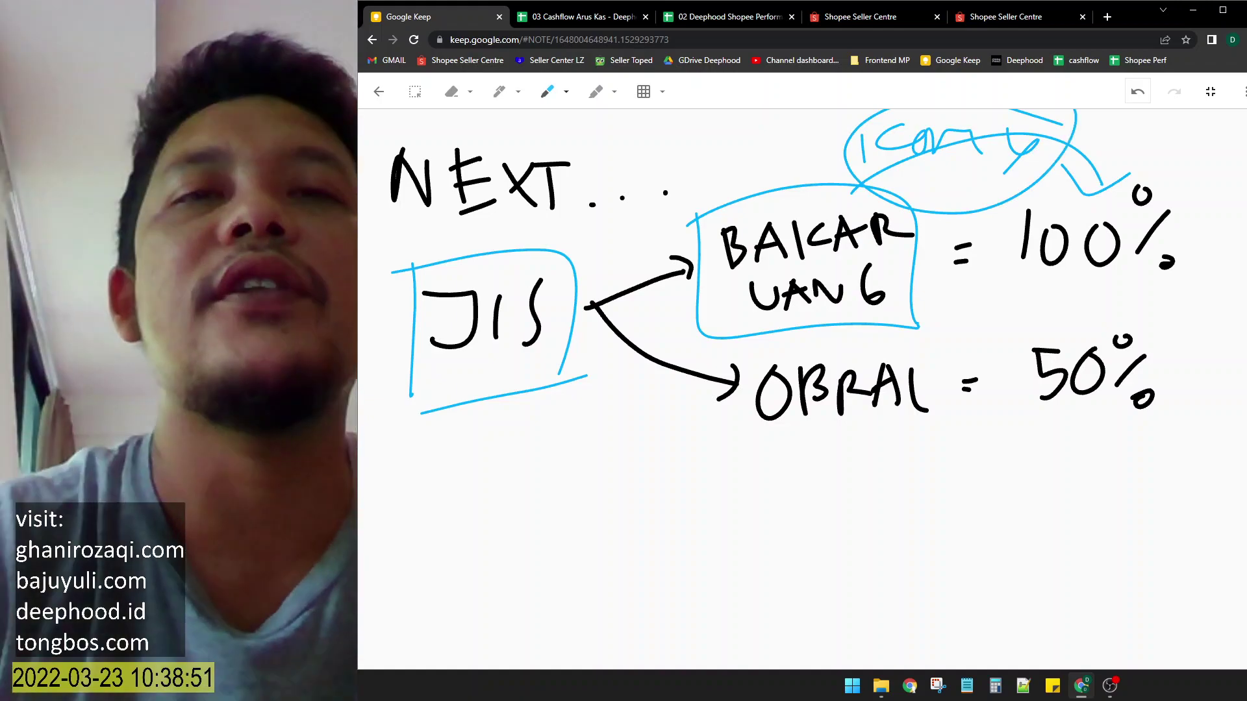
# Frame "OBRAL" and circle its "50%" value in blue.
pyautogui.moveTo(711, 345)
pyautogui.mouseDown()
pyautogui.moveTo(726, 476)
pyautogui.moveTo(909, 448)
pyautogui.mouseUp()
pyautogui.moveTo(713, 486); pyautogui.dragTo(988, 442)
pyautogui.moveTo(1162, 300)
pyautogui.mouseDown()
pyautogui.moveTo(1010, 430)
pyautogui.moveTo(1207, 376)
pyautogui.moveTo(1037, 286)
pyautogui.mouseUp()
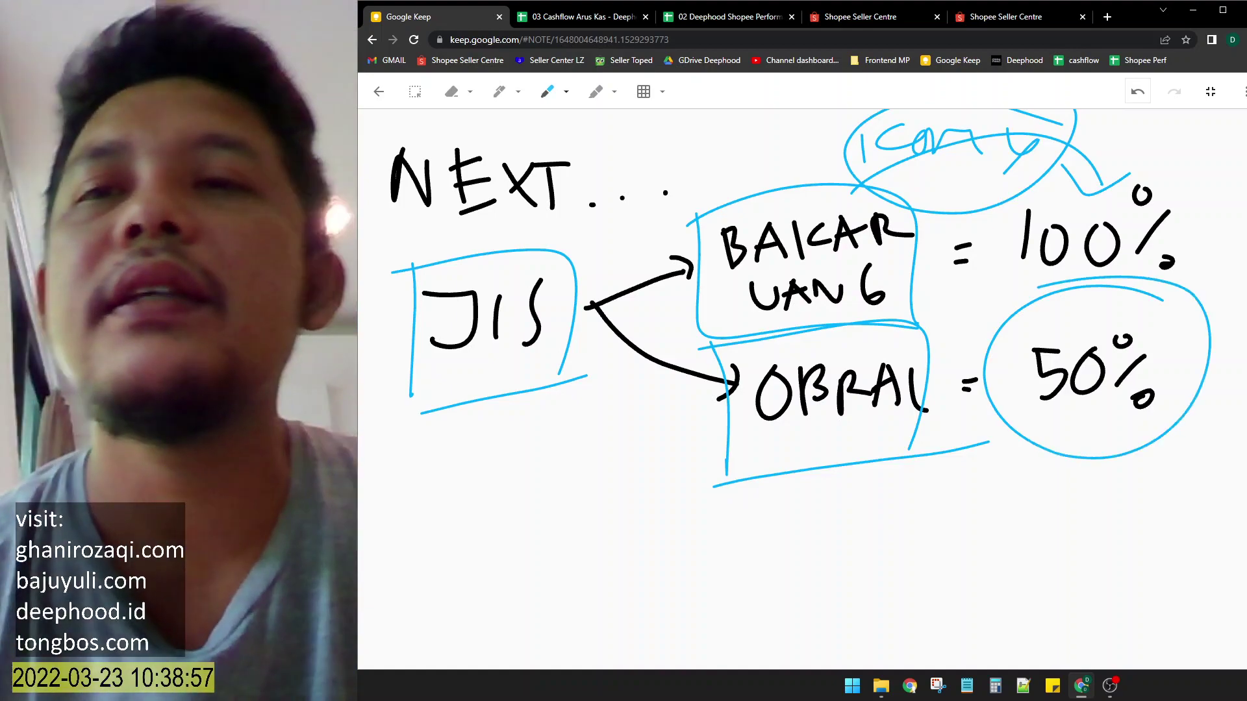
# Start a blue handwritten annotation below the circled "50%".
pyautogui.moveTo(988, 497); pyautogui.dragTo(986, 567)
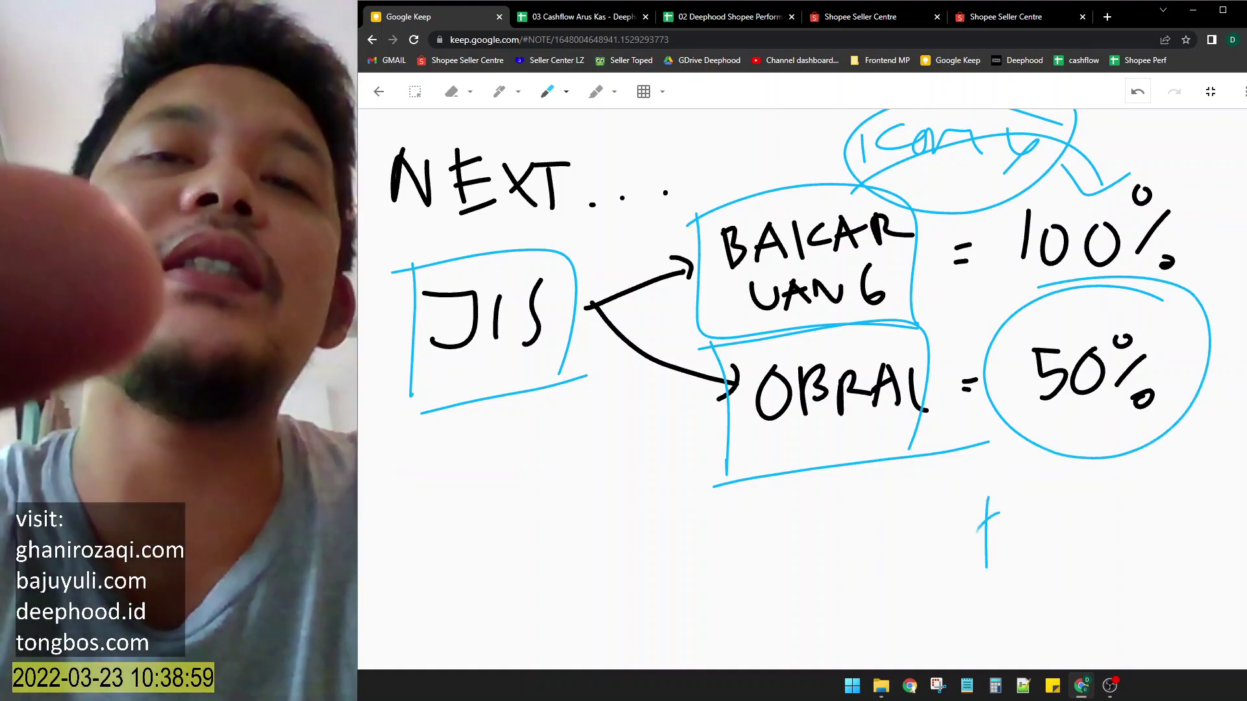